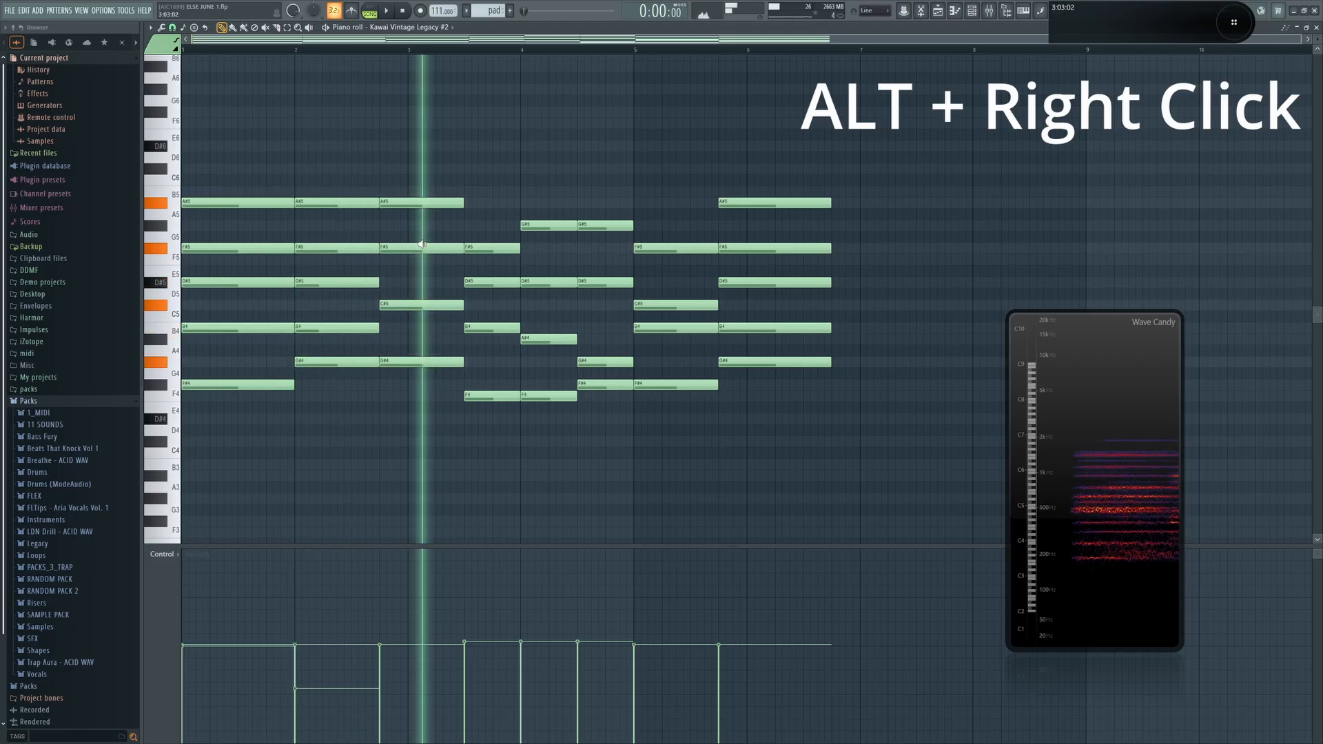
Preview the chords in the piano roll, and raise the fourth chord's F#5 note to G#5
{"action": "right_click", "coordinate": [552, 266], "text": "alt"}
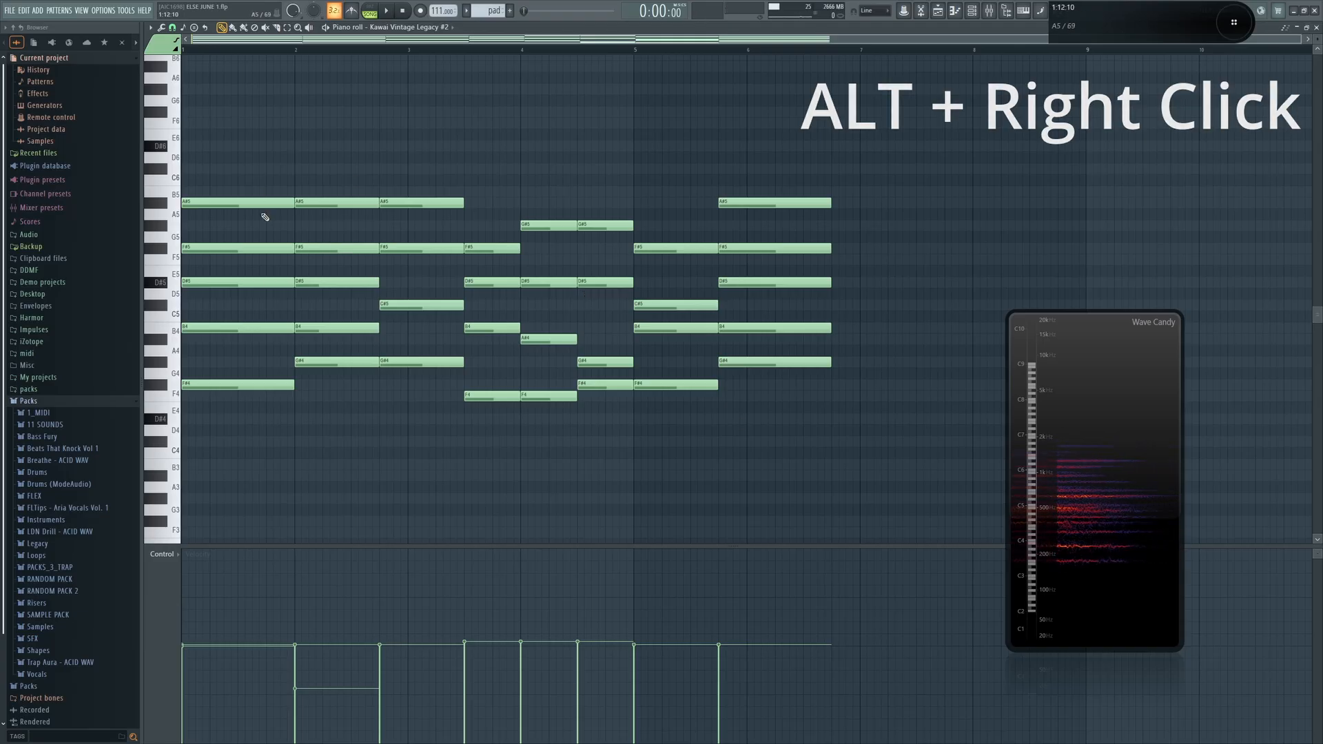
{"action": "key", "text": "space"}
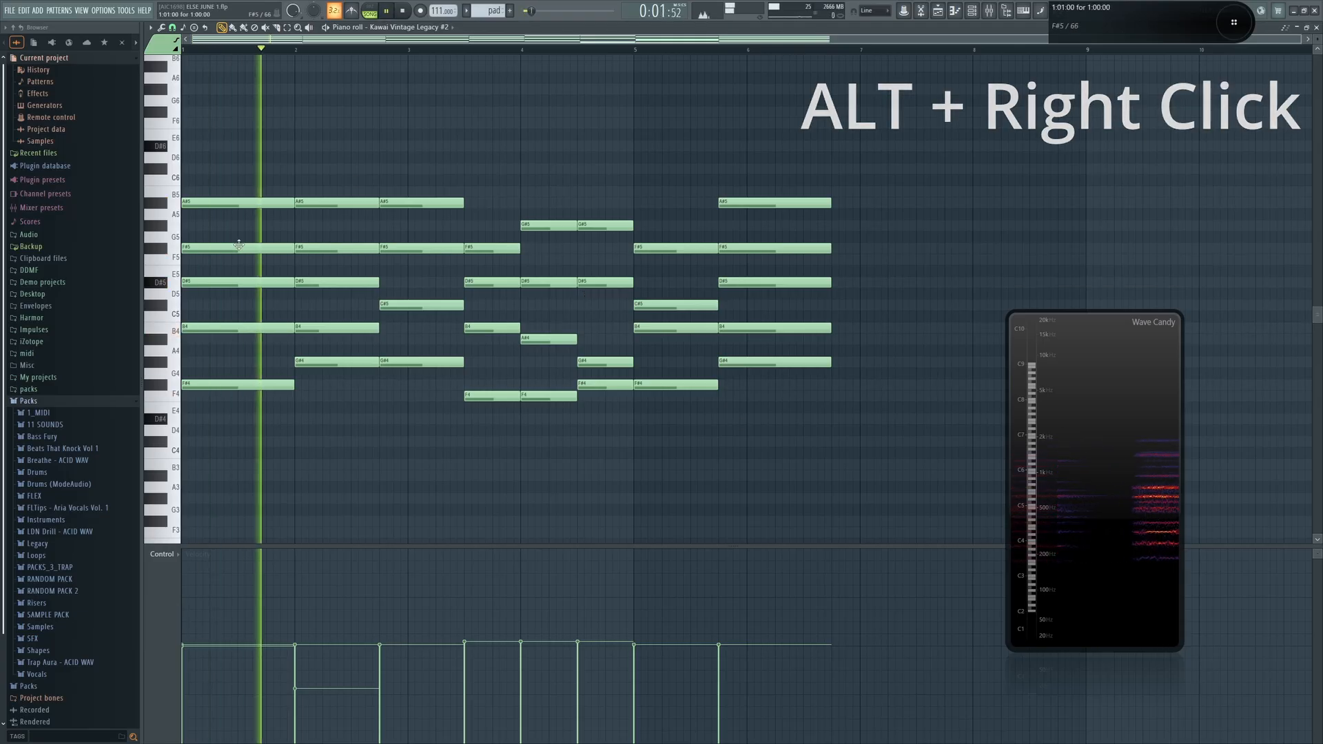
{"action": "key", "text": "space"}
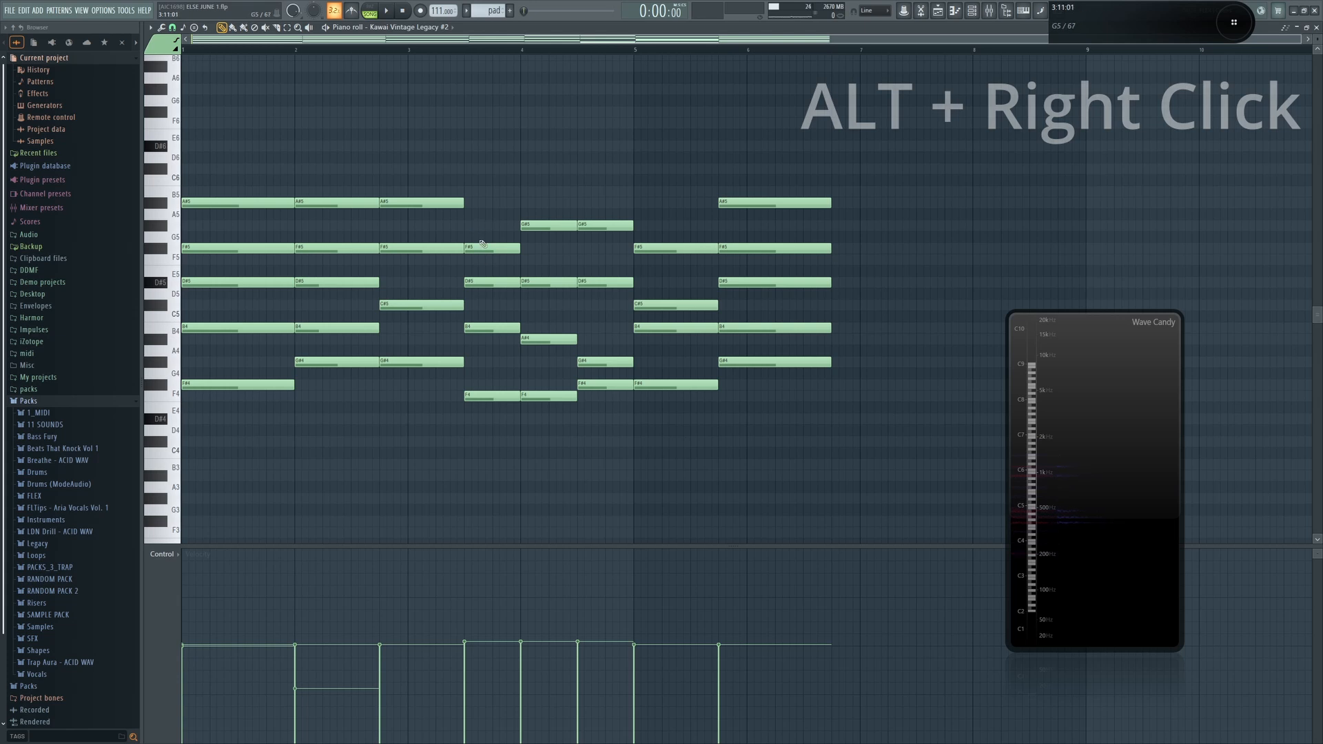
{"action": "left_click_drag", "start_coordinate": [482, 243], "coordinate": [483, 222]}
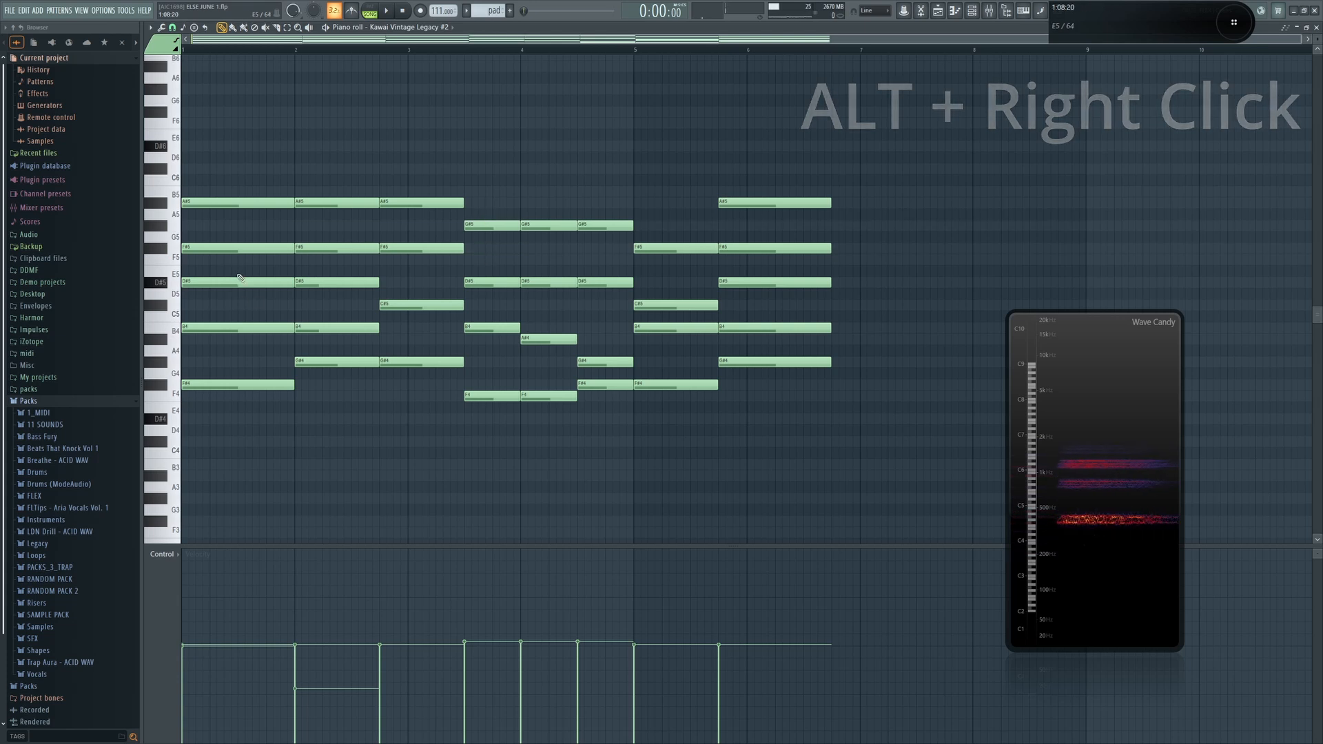
Audition the first five chords individually in the piano roll to hear how the progression sounds
{"action": "right_click", "coordinate": [253, 261], "text": "alt"}
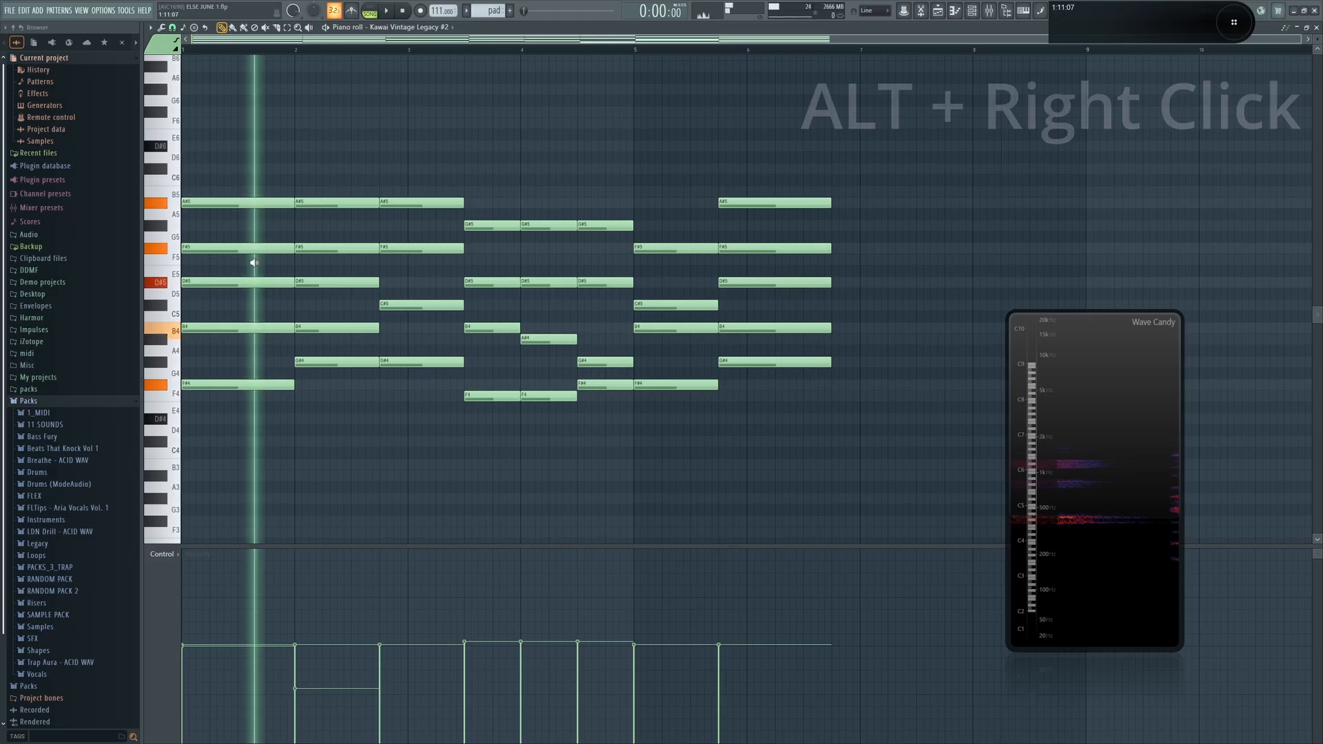
{"action": "right_click", "coordinate": [351, 253], "text": "alt"}
{"action": "right_click", "coordinate": [424, 254], "text": "alt"}
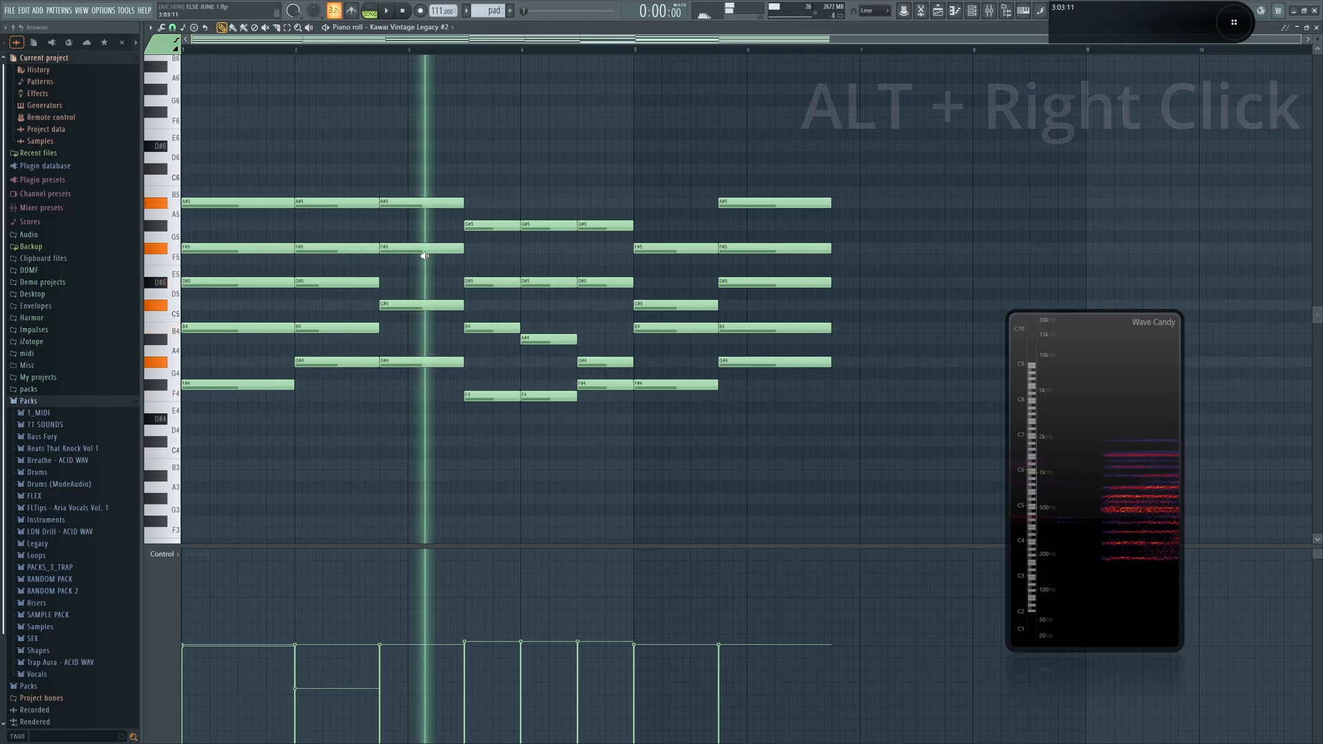
{"action": "right_click", "coordinate": [482, 254], "text": "alt"}
{"action": "right_click", "coordinate": [556, 263], "text": "alt"}
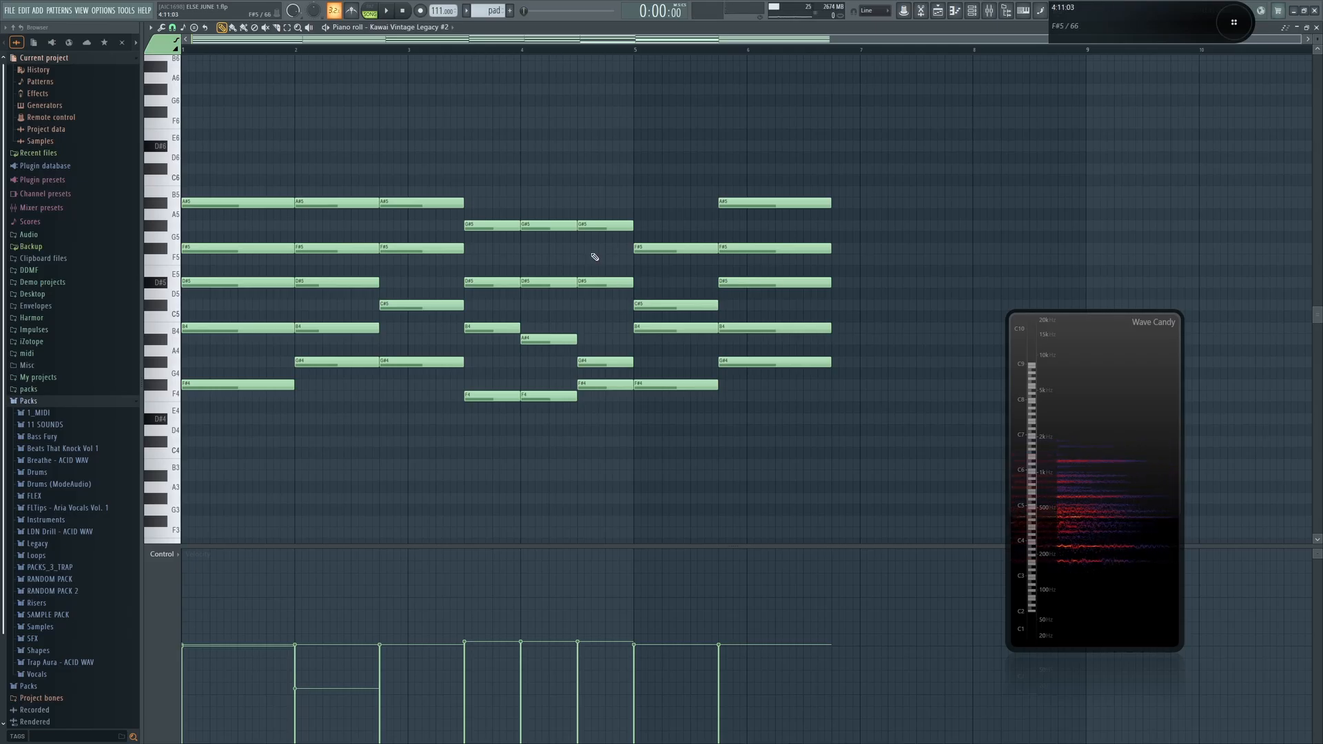
{"action": "right_click", "coordinate": [498, 252], "text": "alt"}
{"action": "right_click", "coordinate": [361, 248], "text": "alt"}
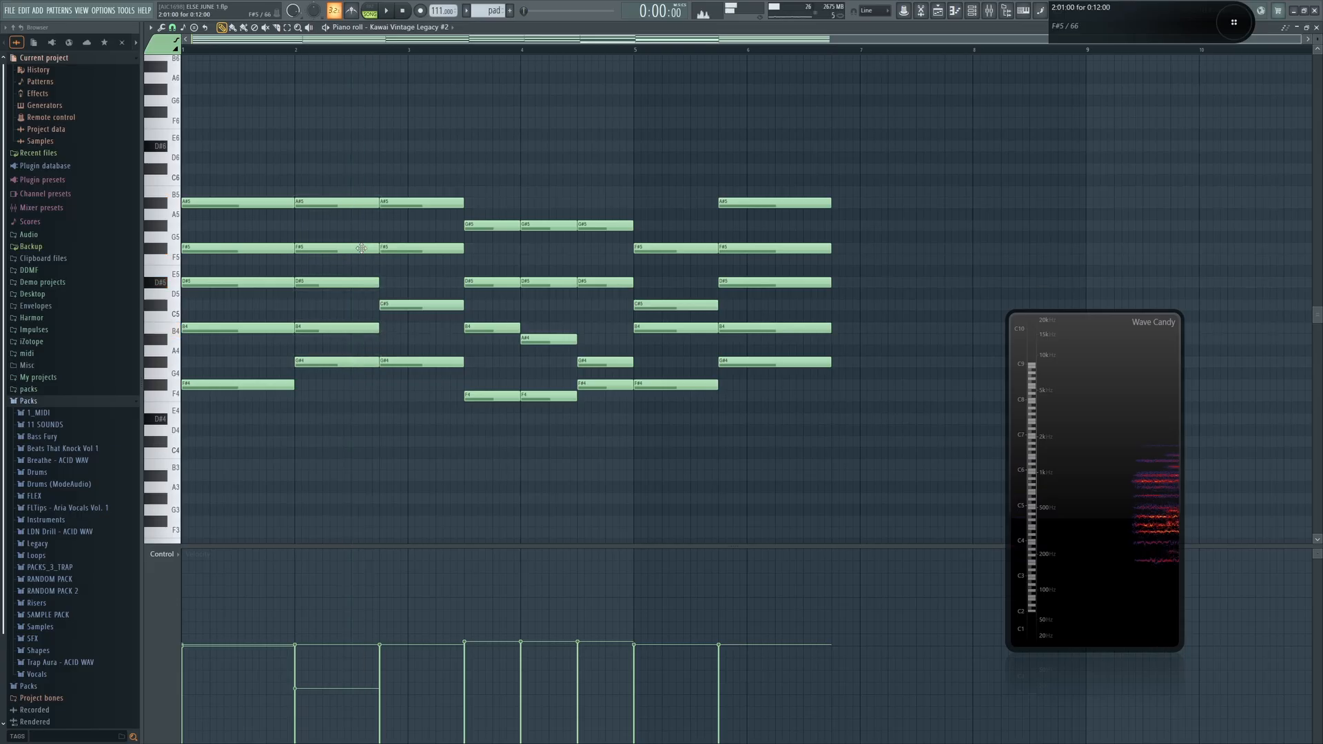
{"action": "right_click", "coordinate": [419, 248], "text": "alt"}
{"action": "right_click", "coordinate": [224, 241], "text": "alt"}
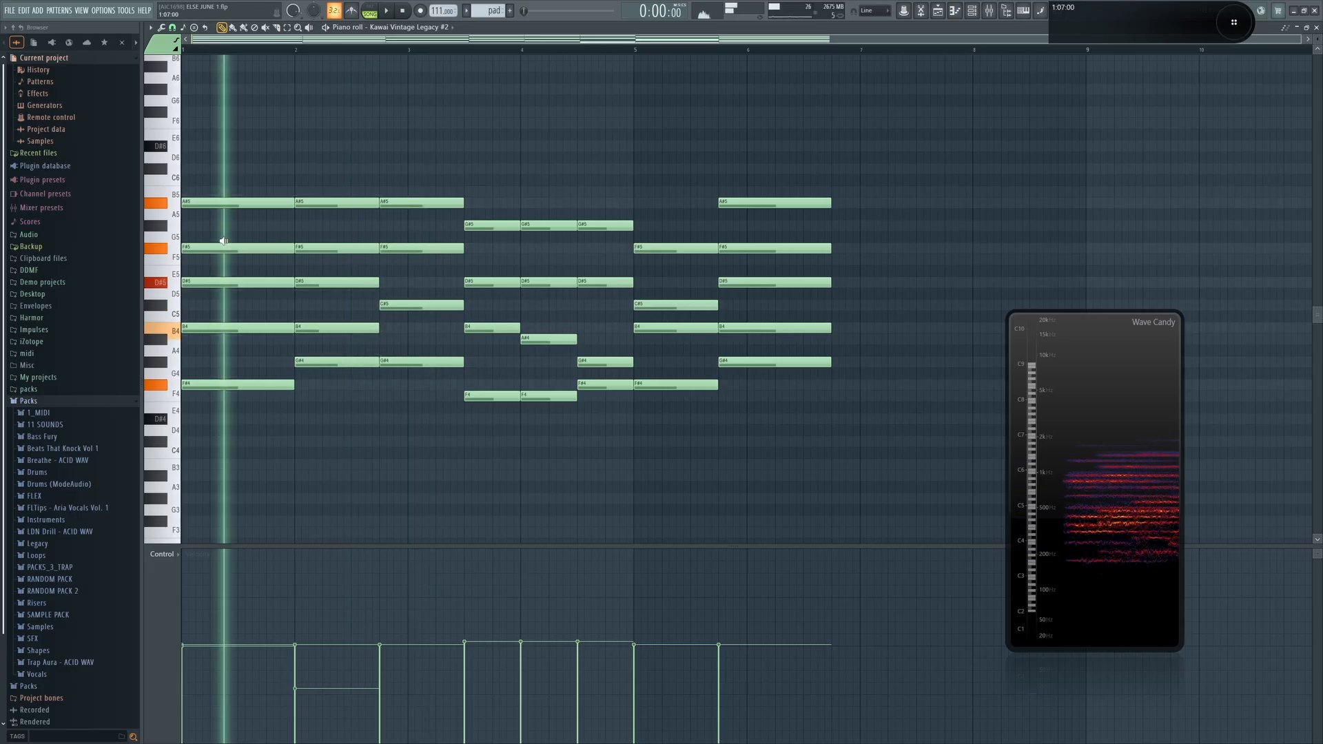
{"action": "right_click", "coordinate": [223, 243], "text": "alt"}
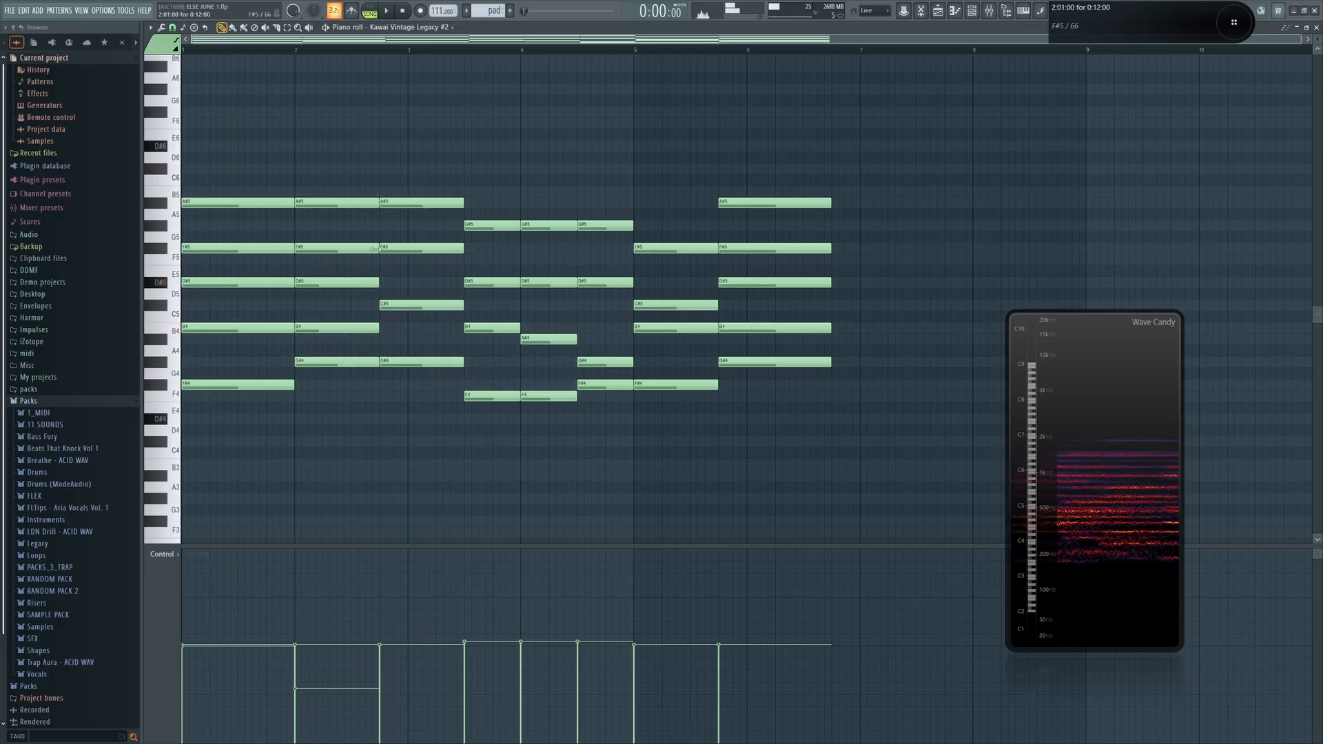
{"action": "right_click", "coordinate": [412, 251], "text": "alt"}
{"action": "right_click", "coordinate": [347, 256], "text": "alt"}
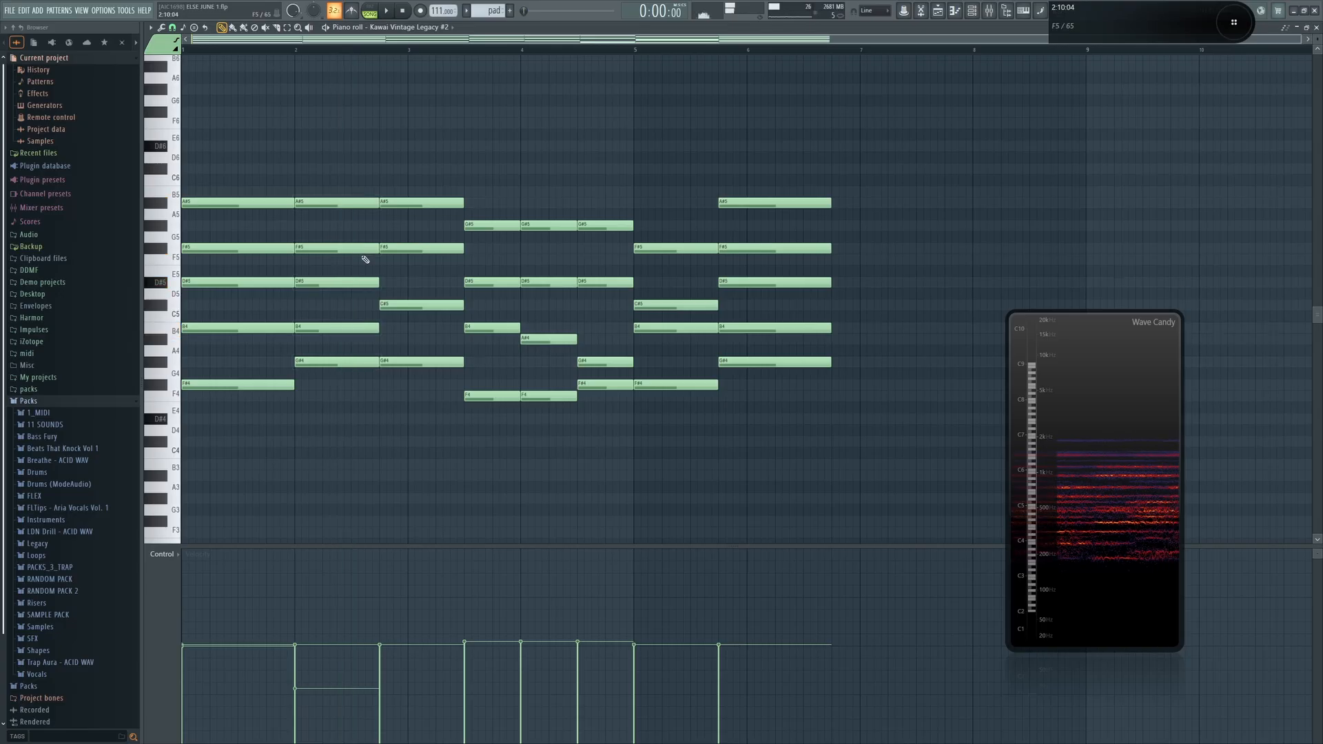
{"action": "right_click", "coordinate": [482, 258], "text": "alt"}
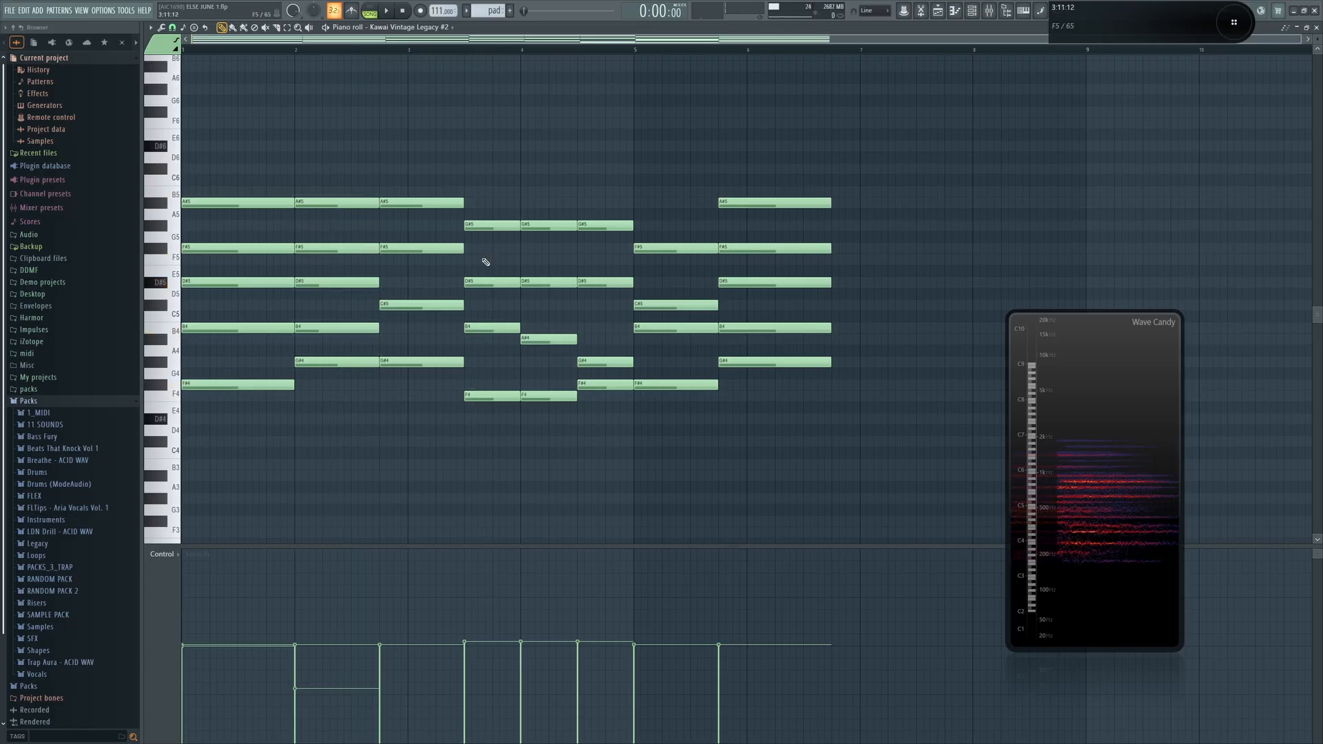
Rename the Kawai Vintage Legacy #2 channel to PAD in the channel rack and give it a dark maroon colour
{"action": "key", "text": "F6"}
{"action": "left_click_drag", "start_coordinate": [527, 338], "coordinate": [622, 361]}
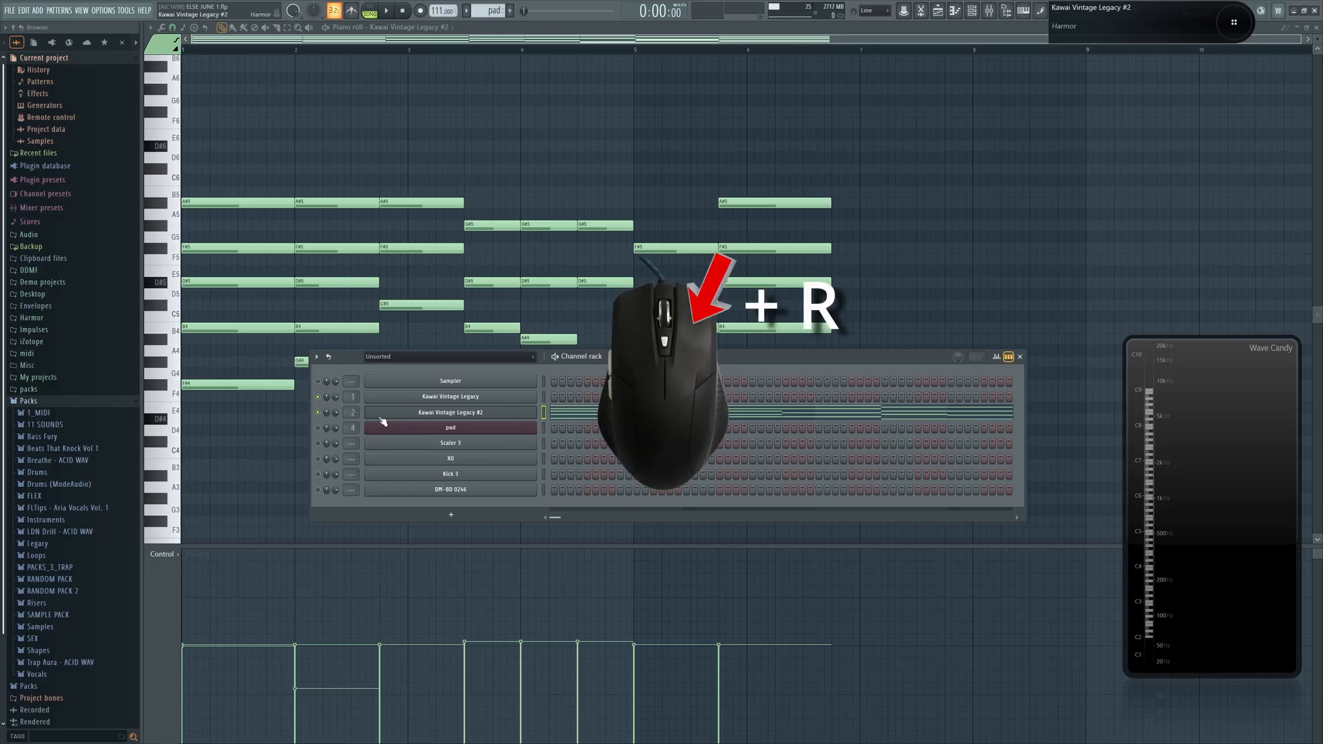
{"action": "right_click", "coordinate": [433, 414]}
{"action": "type", "text": "r"}
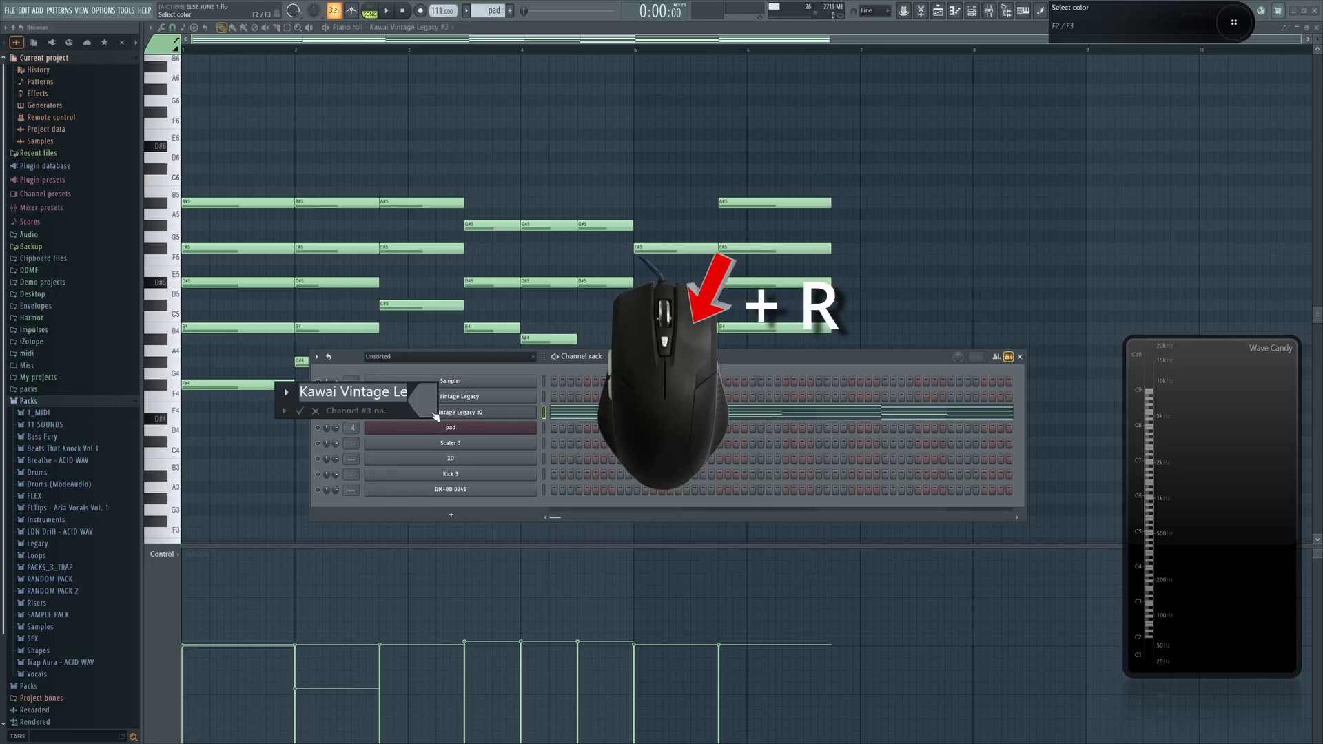
{"action": "type", "text": "PAD"}
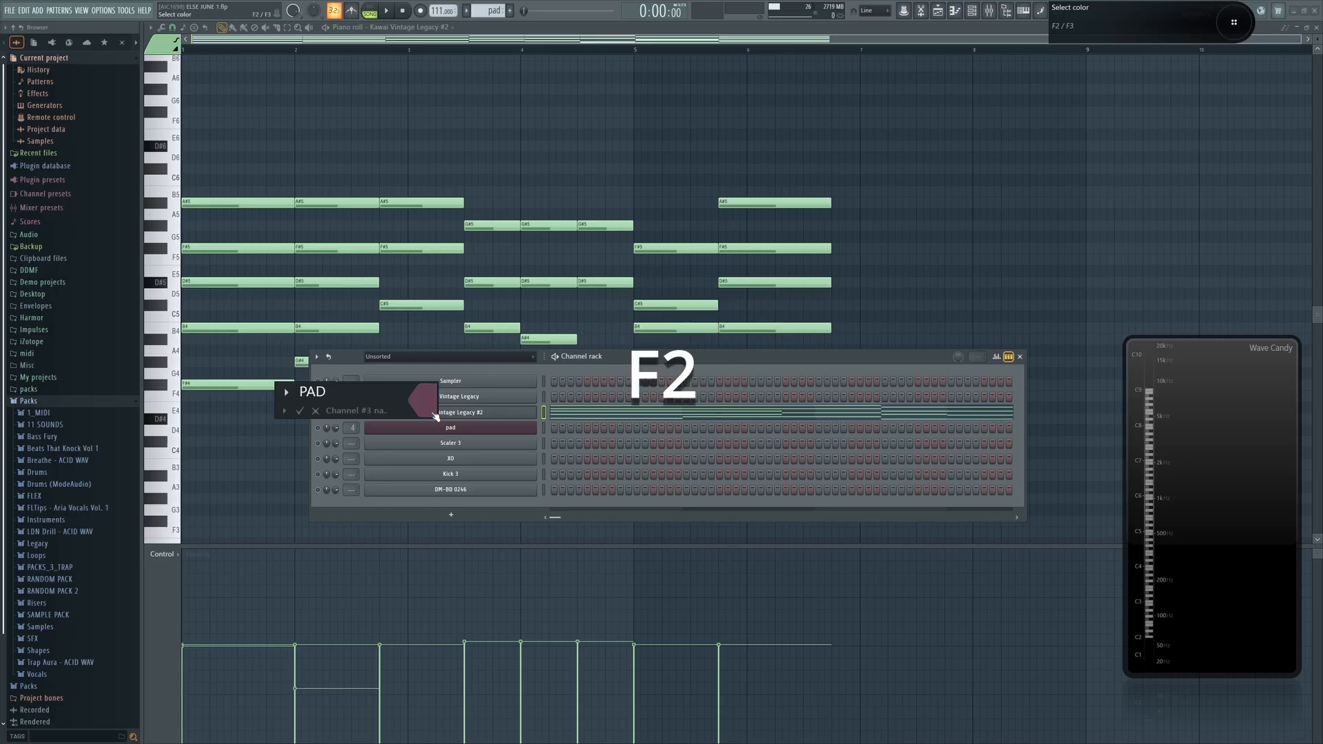
{"action": "key", "text": "Return"}
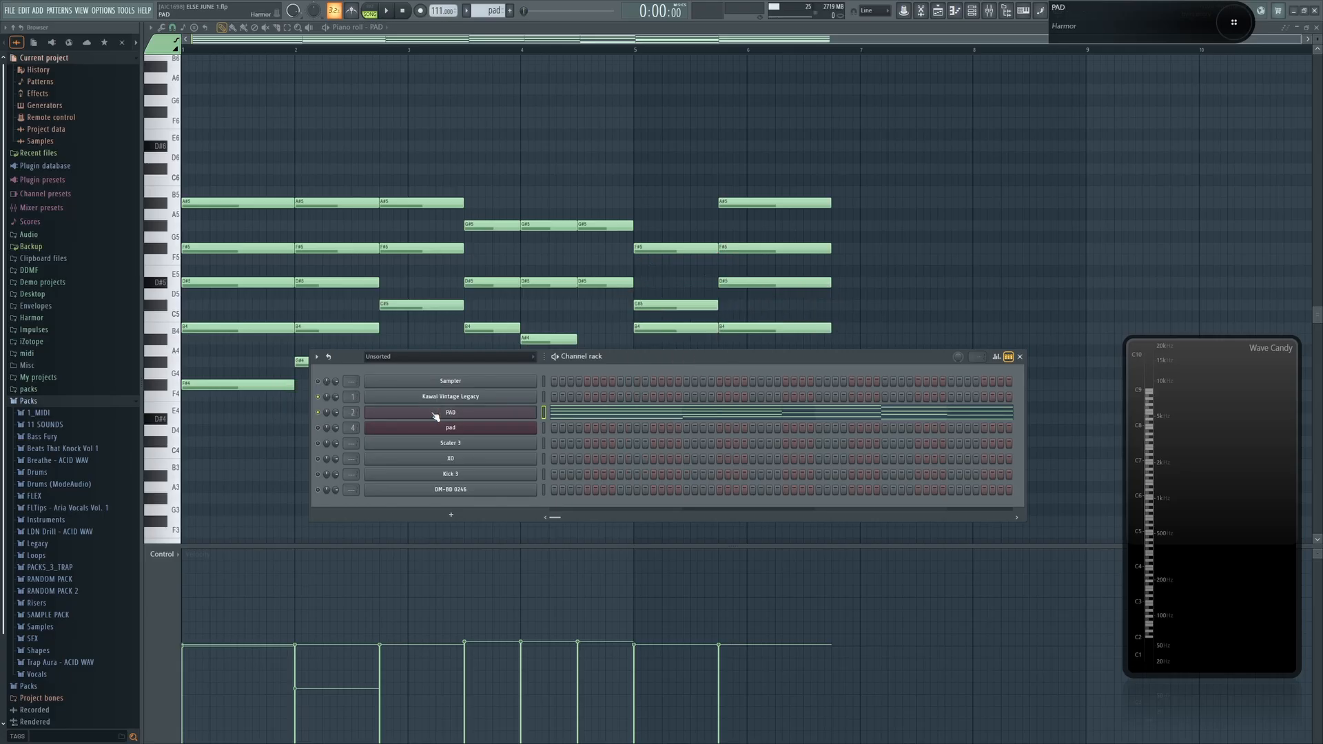
Apply the PAD channel's preset name and colour to its linked mixer track, insert 2, and close the mixer
{"action": "double_click", "coordinate": [352, 413]}
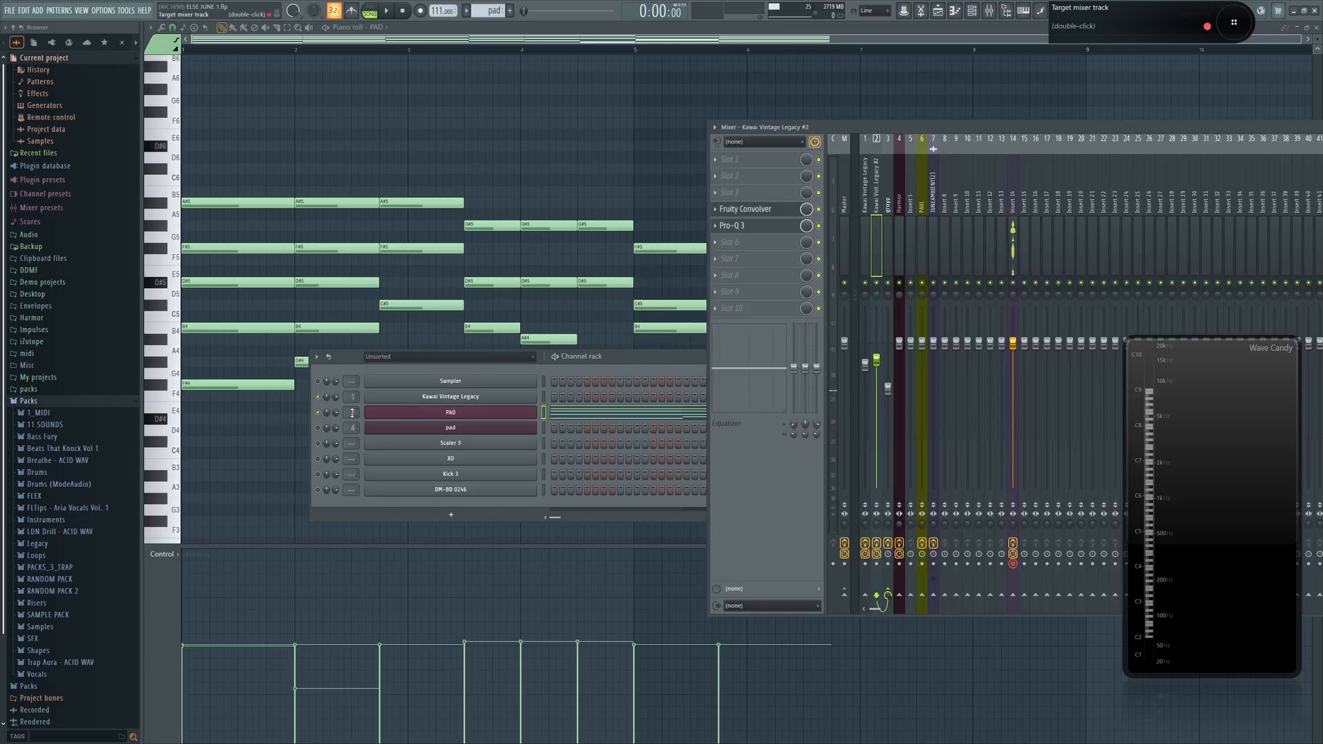
{"action": "right_click", "coordinate": [876, 206]}
{"action": "left_click", "coordinate": [904, 152]}
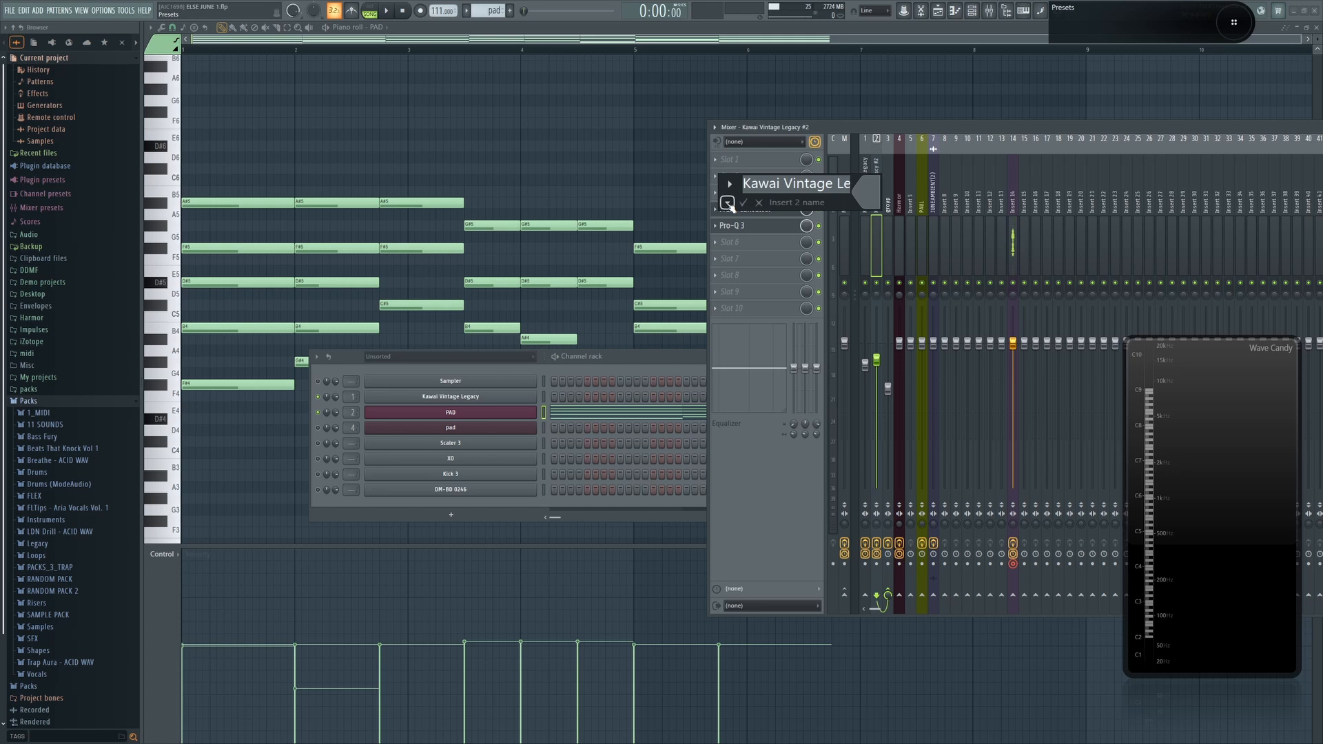
{"action": "left_click", "coordinate": [728, 204]}
{"action": "left_click", "coordinate": [729, 205]}
{"action": "left_click", "coordinate": [728, 205]}
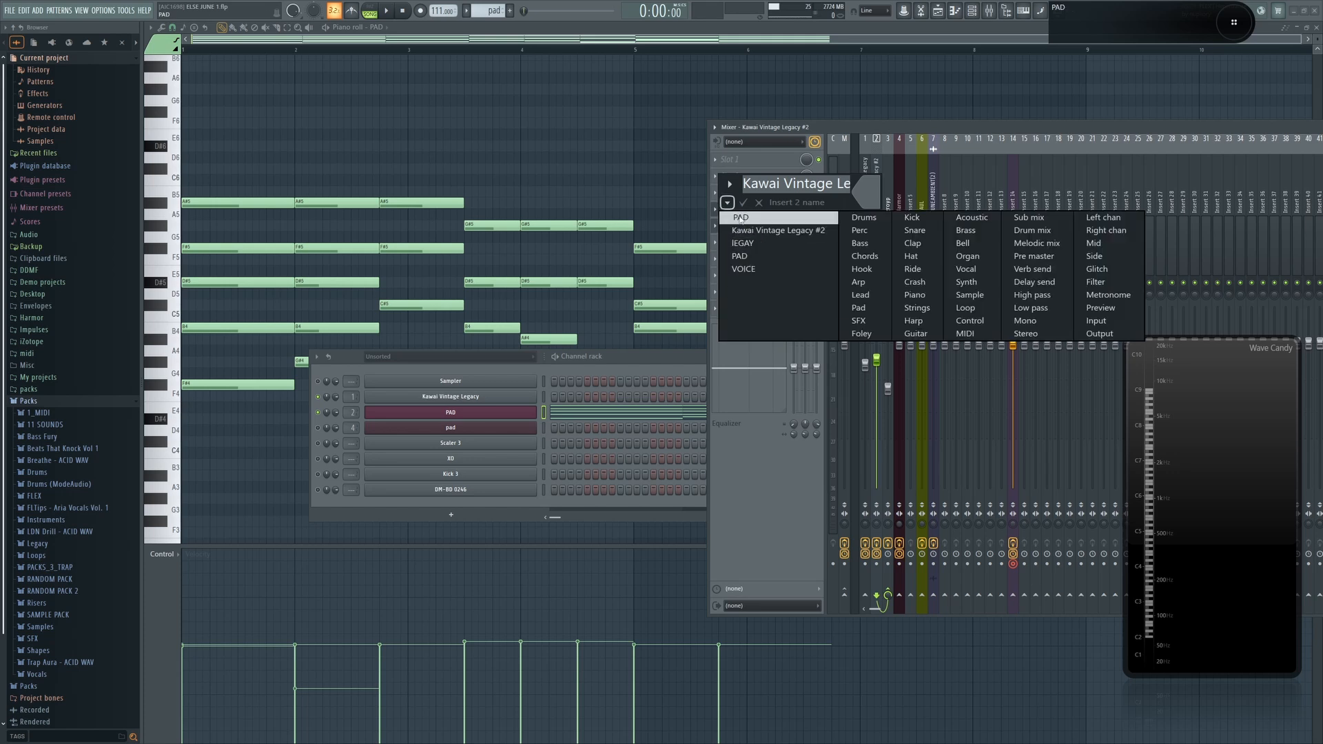
{"action": "left_click", "coordinate": [739, 217]}
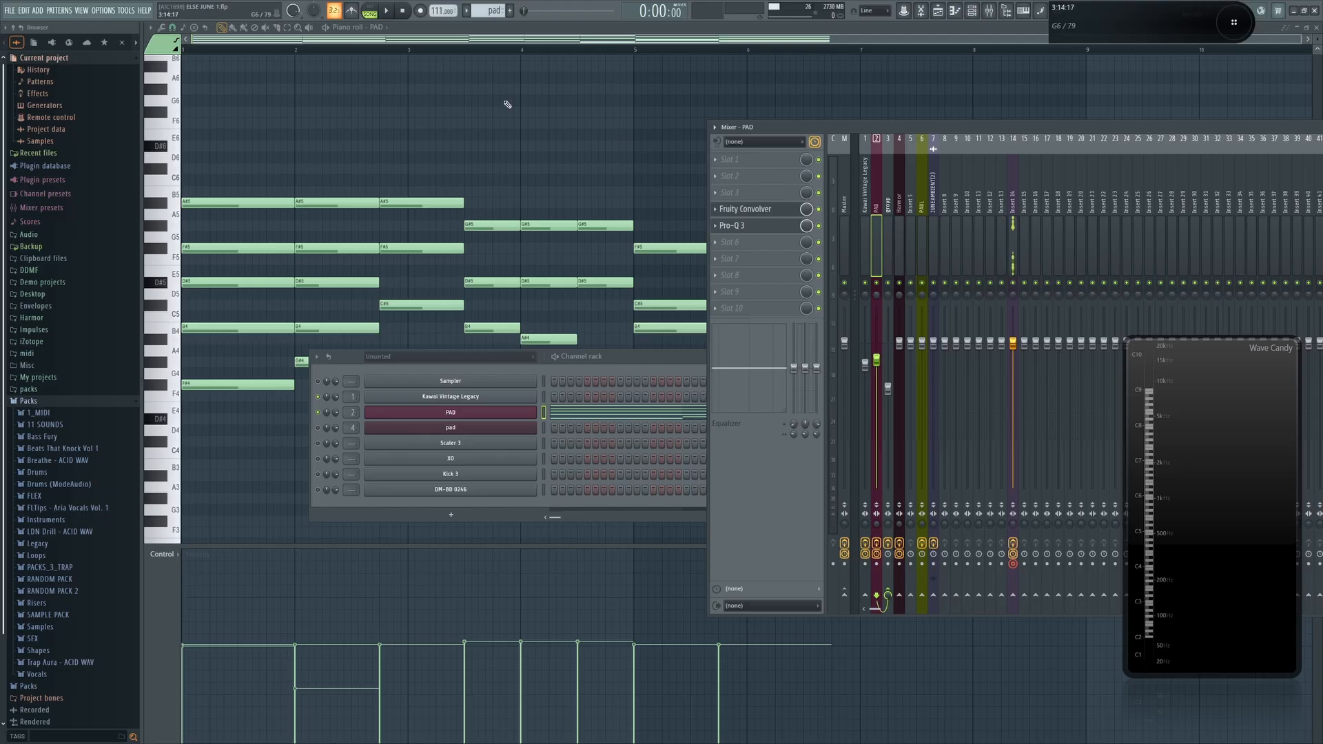
{"action": "key", "text": "F9"}
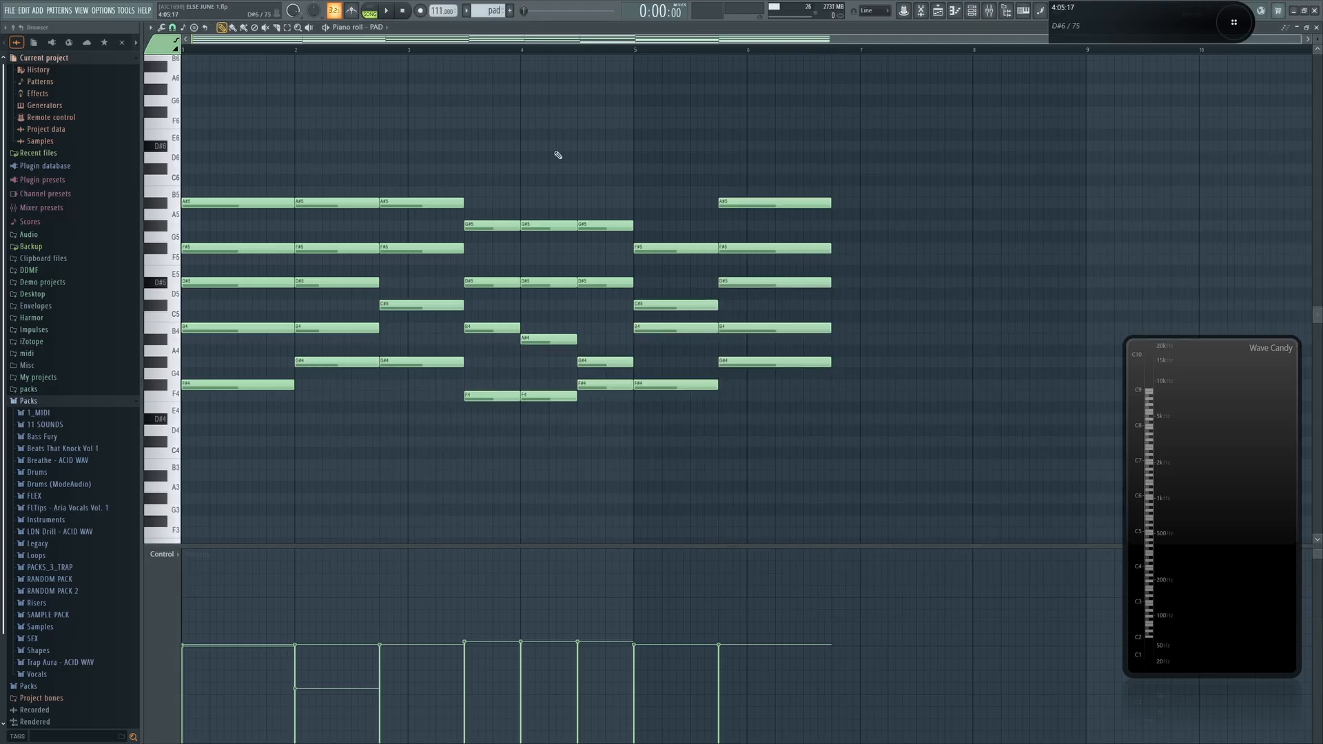
Rename the Pattern 1 clip in the playlist to PAD with the existing PAD name preset
{"action": "key", "text": "F6"}
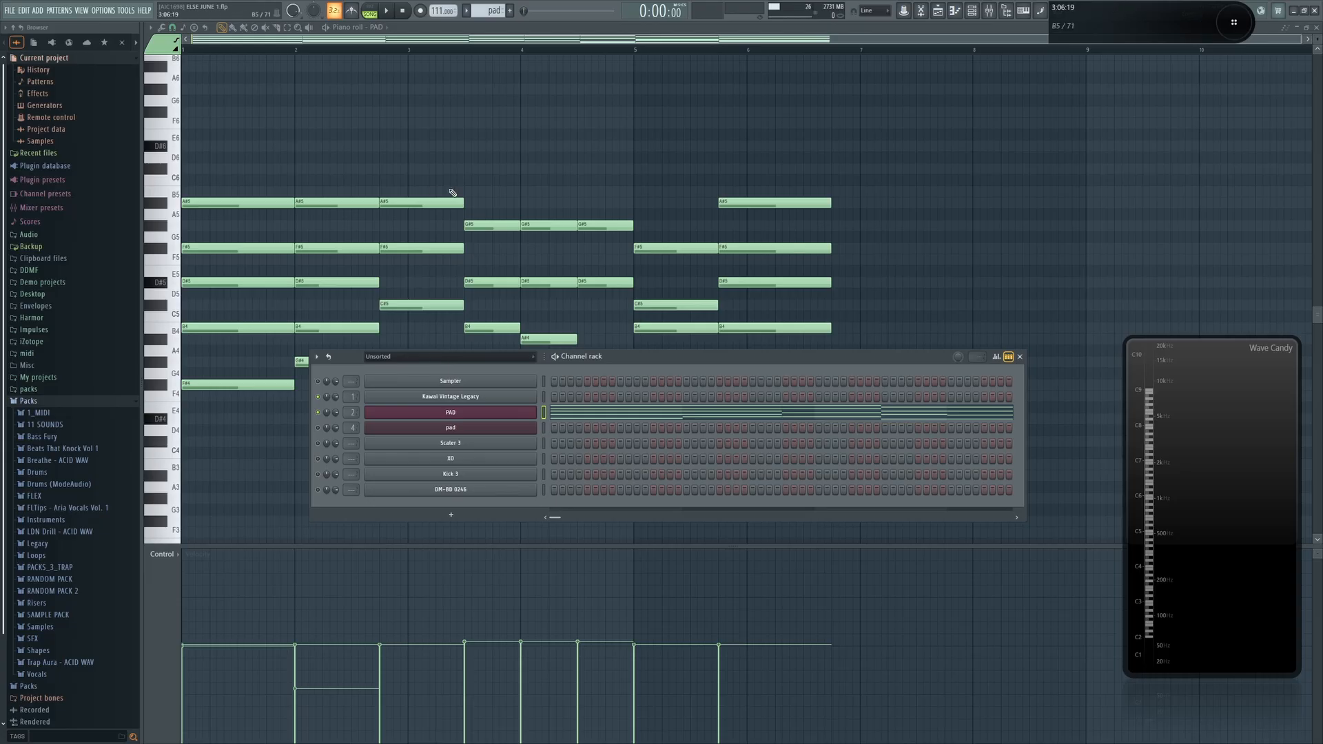
{"action": "key", "text": "F5"}
{"action": "right_click", "coordinate": [206, 270]}
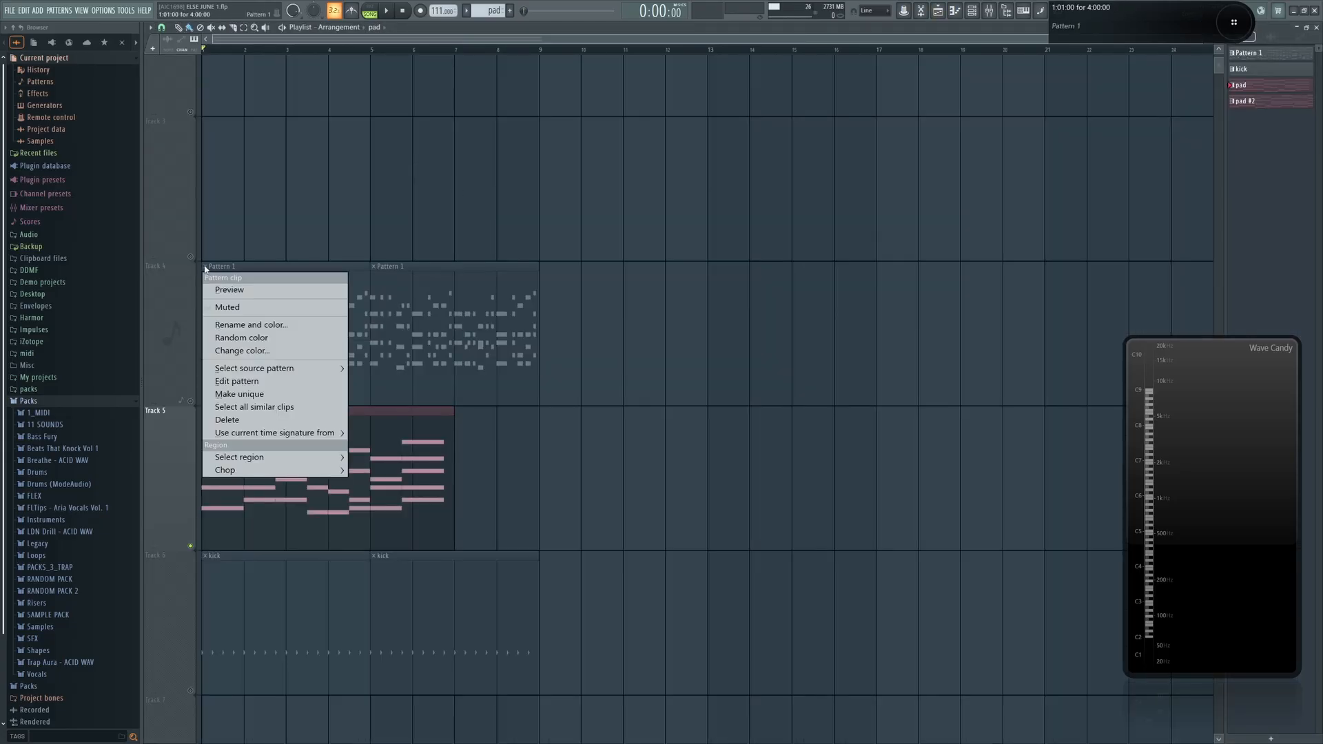
{"action": "left_click", "coordinate": [250, 326]}
{"action": "left_click", "coordinate": [61, 274]}
{"action": "left_click", "coordinate": [228, 347]}
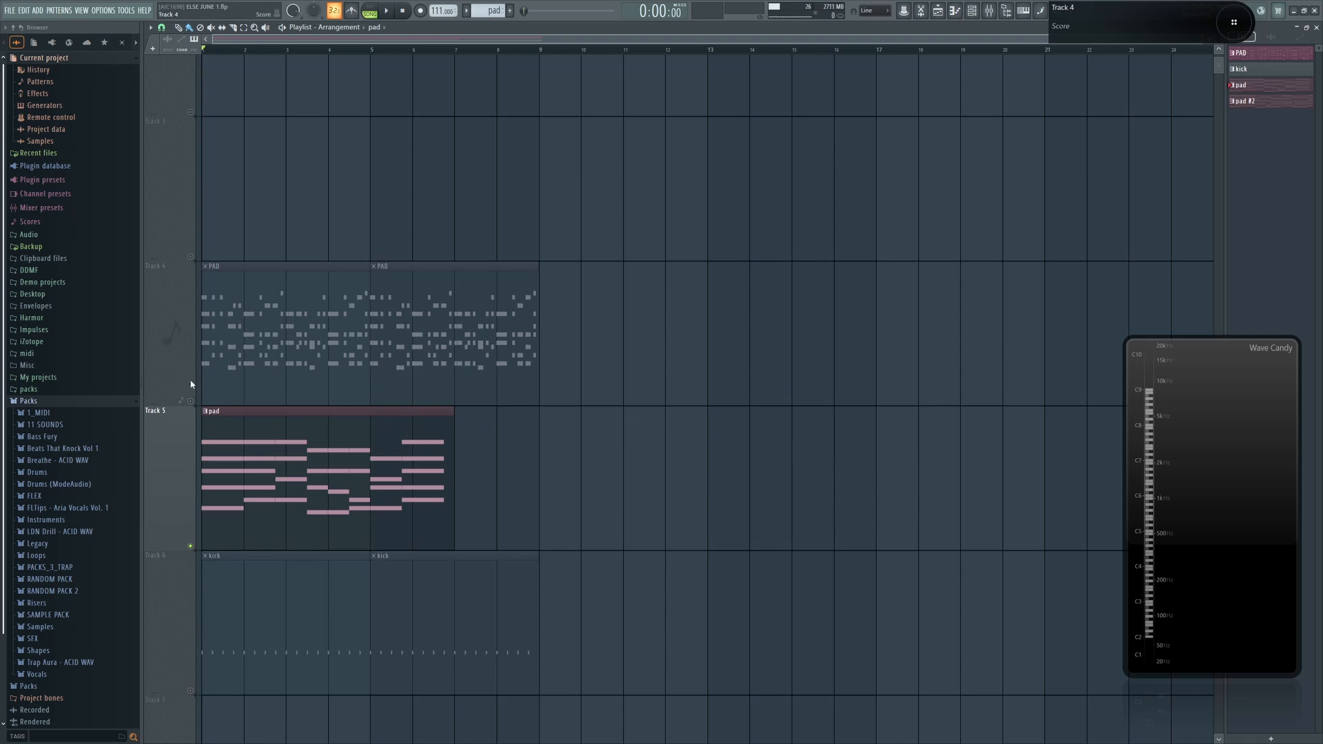
Open the browser's Packs folder in File Explorer through the Windows shell menu and reposition the window over the playlist
{"action": "right_click", "coordinate": [32, 405]}
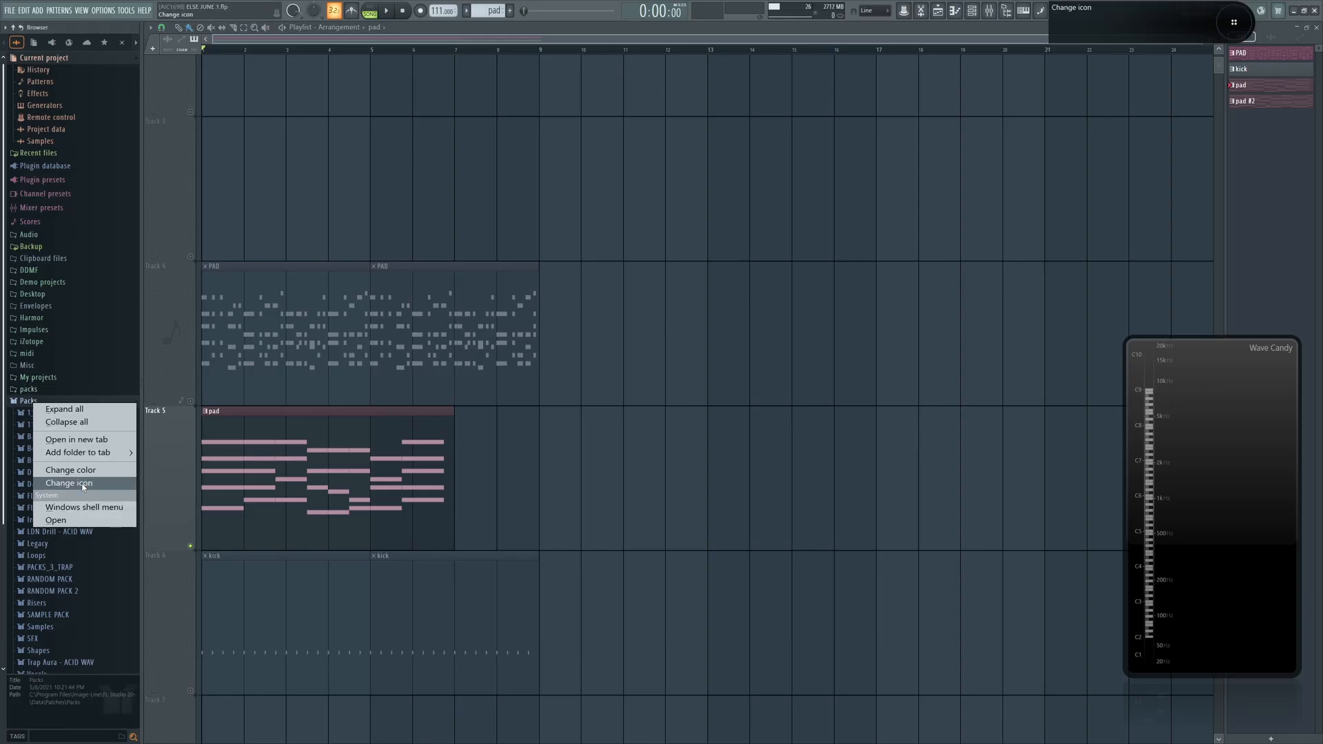
{"action": "left_click", "coordinate": [77, 510]}
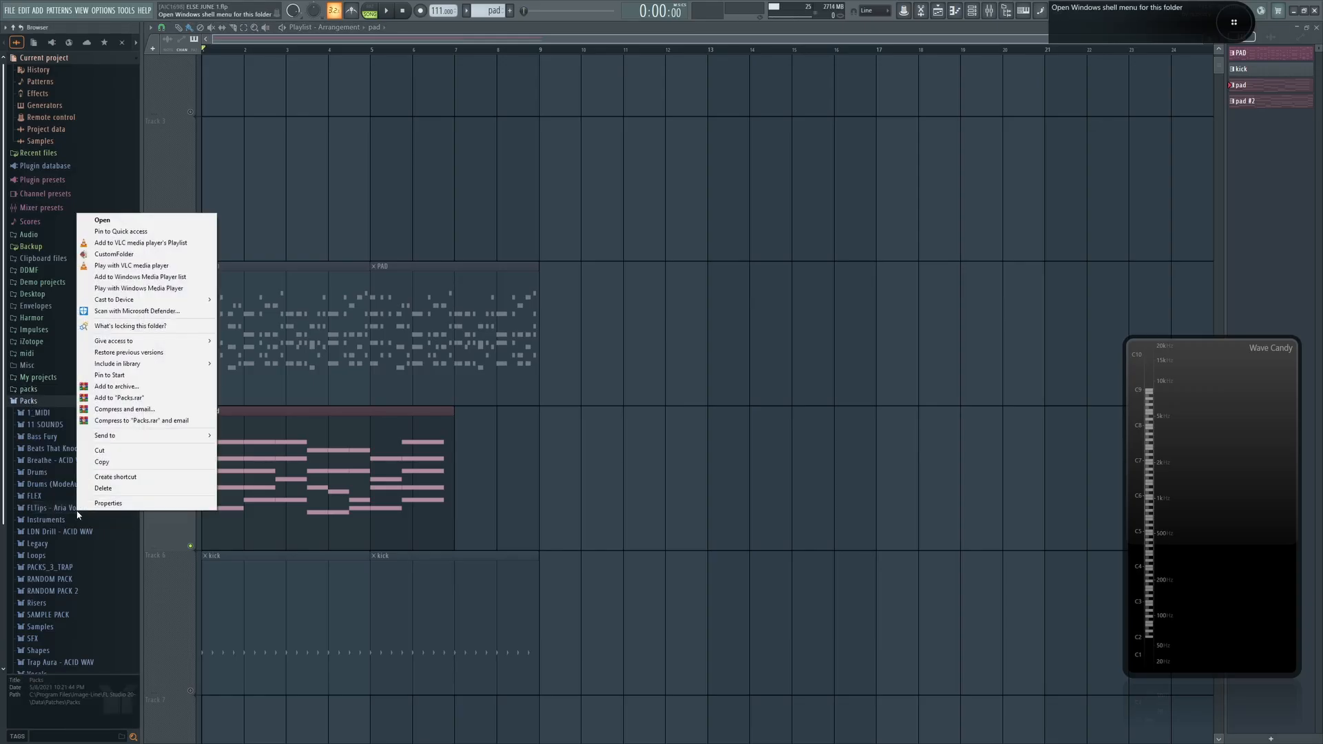
{"action": "left_click", "coordinate": [102, 220]}
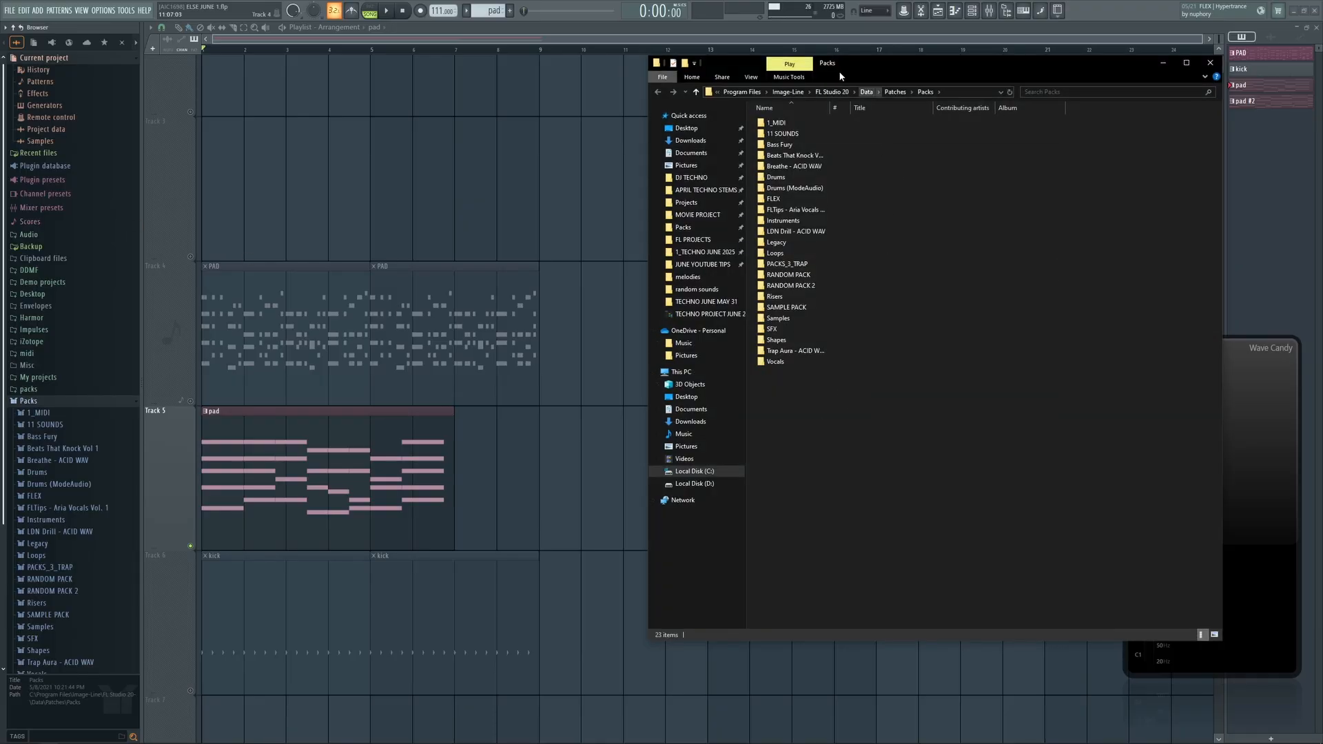
{"action": "left_click_drag", "start_coordinate": [850, 60], "coordinate": [641, 88]}
Look inside the 11 SOUNDS folder and return to the Packs folder
{"action": "double_click", "coordinate": [581, 173]}
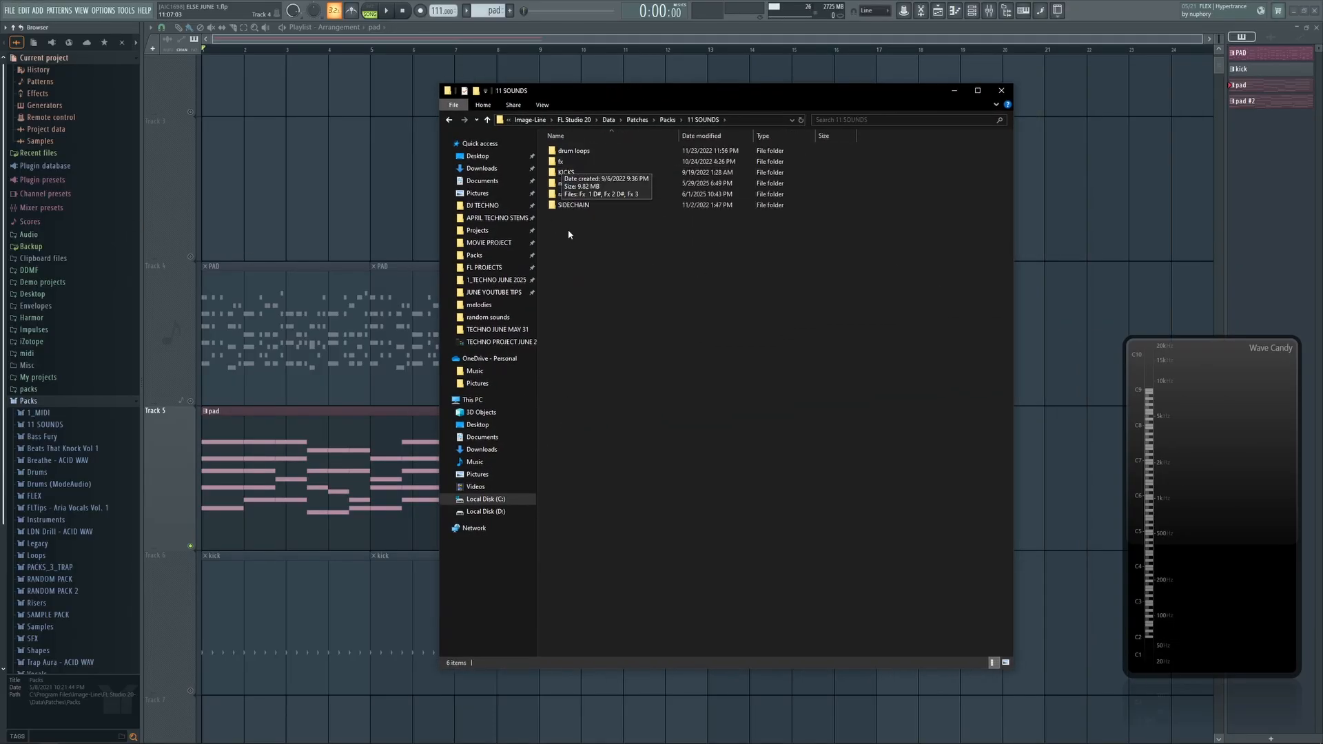
{"action": "left_click", "coordinate": [487, 120]}
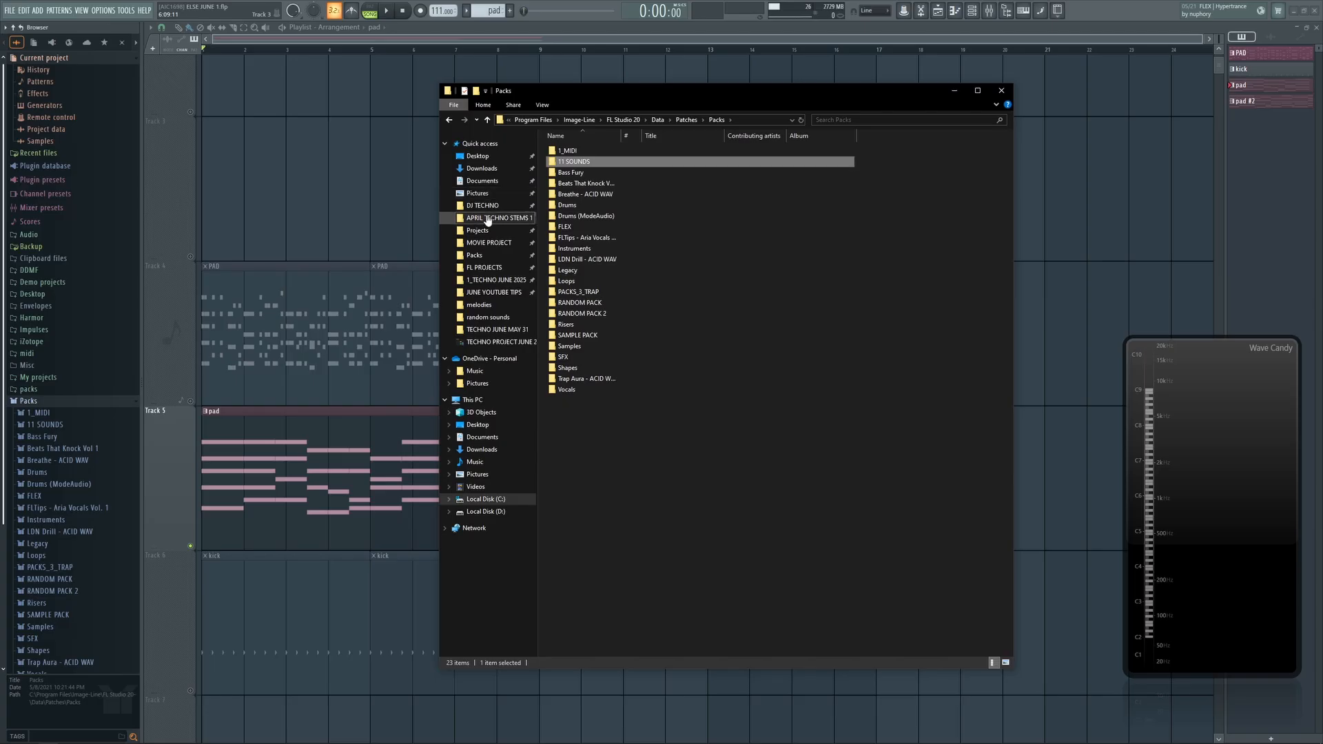
{"action": "left_click", "coordinate": [476, 256]}
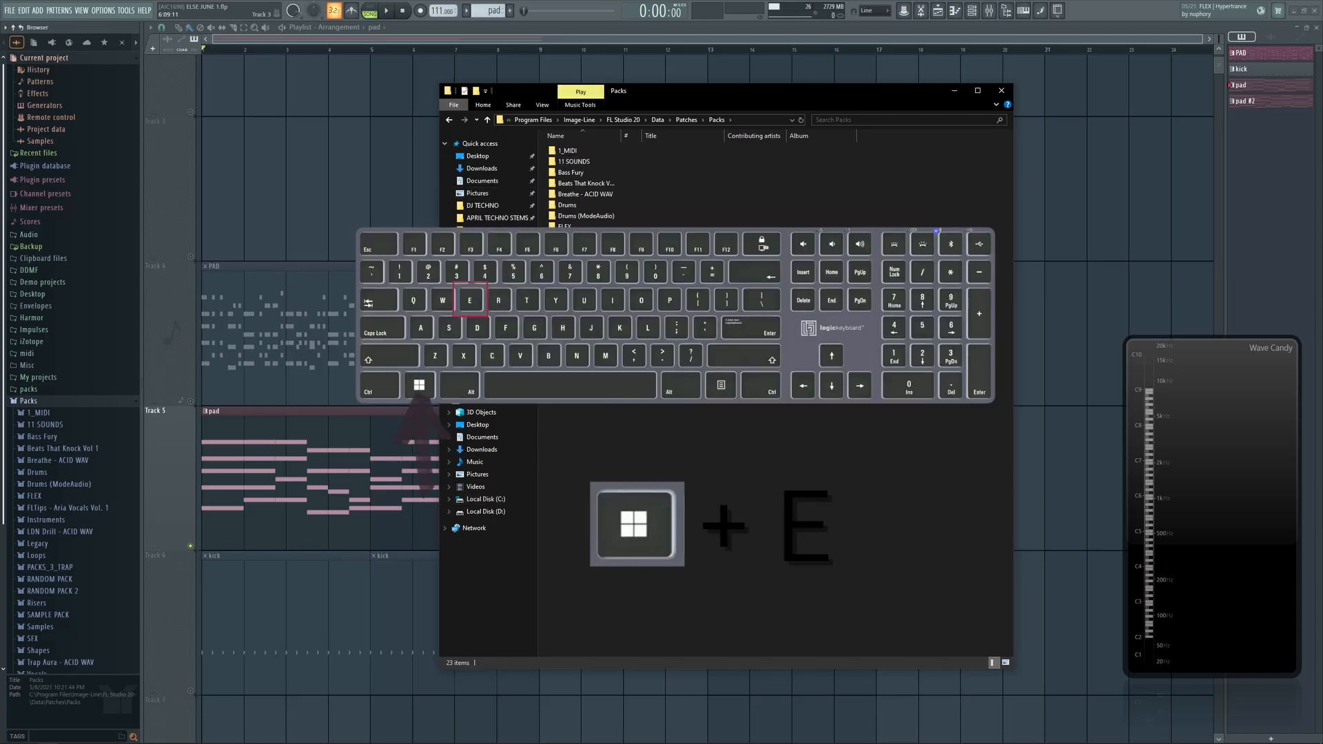
Open another File Explorer window, and close it along with the Packs window
{"action": "key", "text": "super+e"}
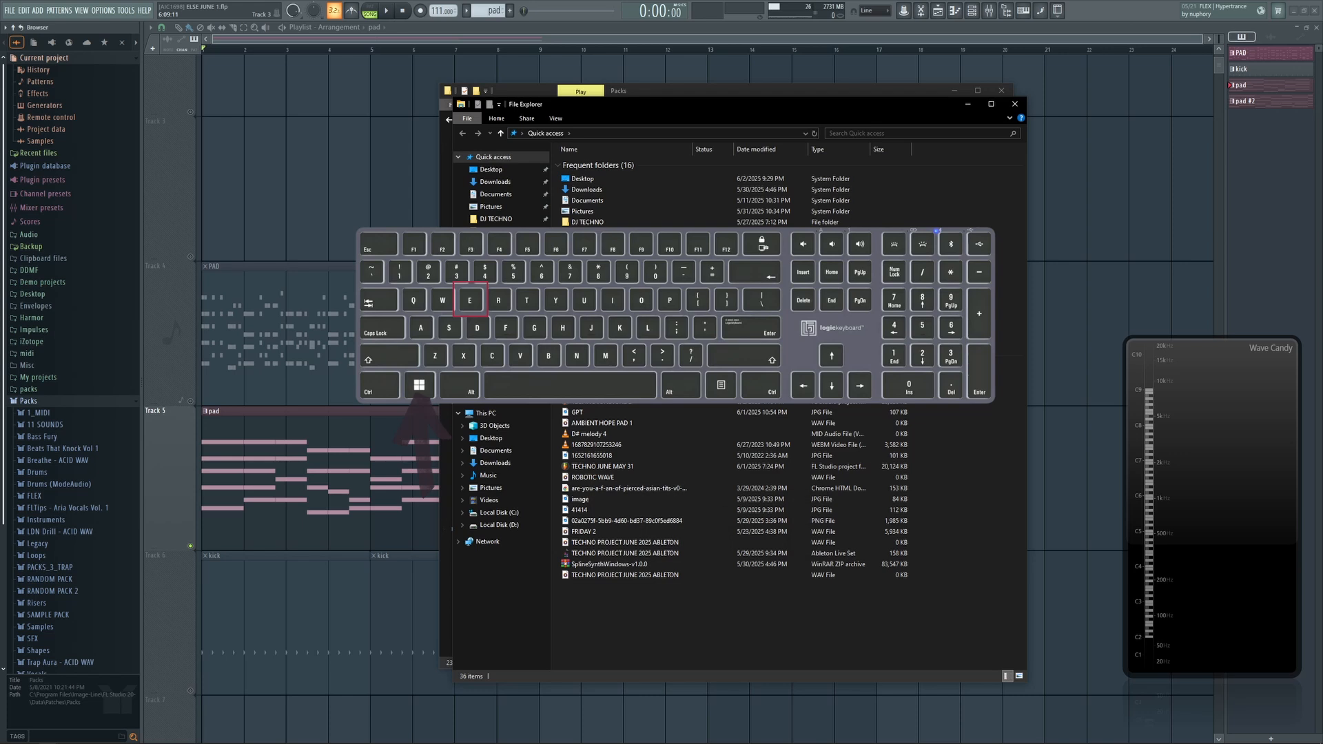
{"action": "key", "text": "ctrl+w"}
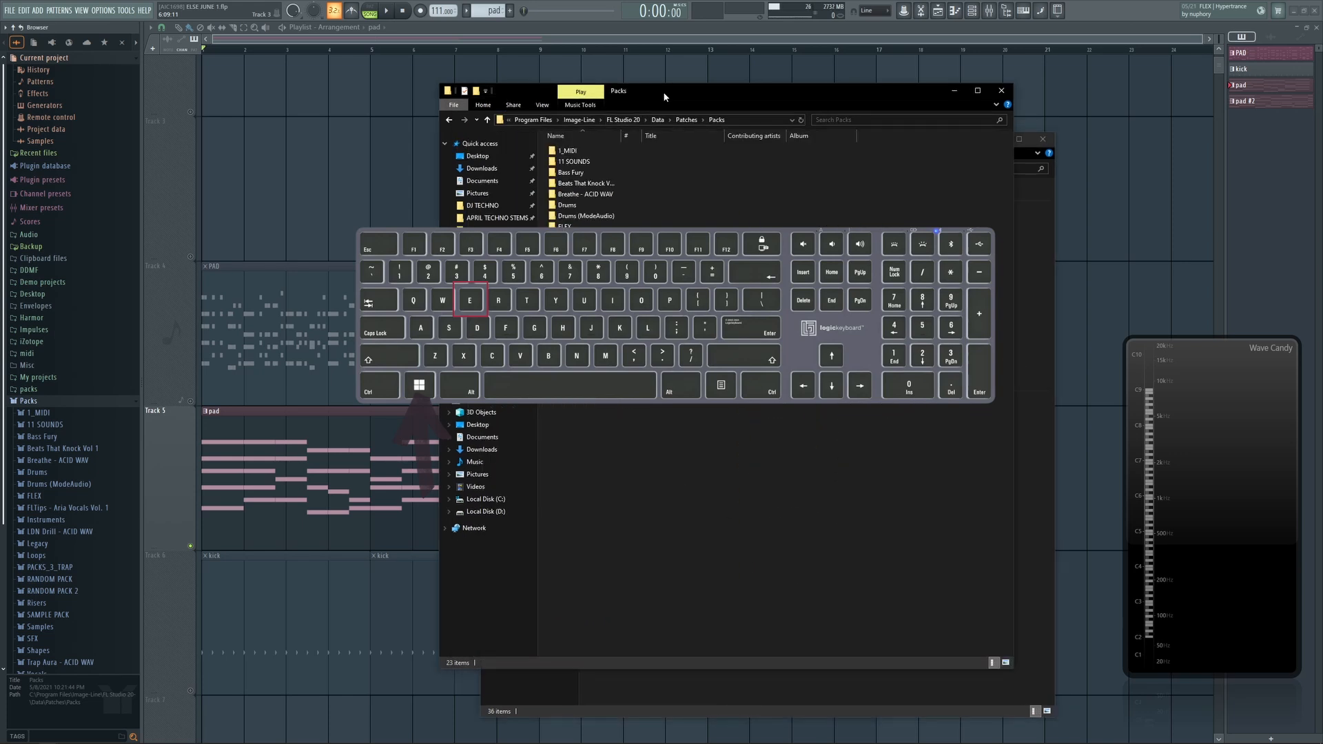
{"action": "key", "text": "ctrl+w"}
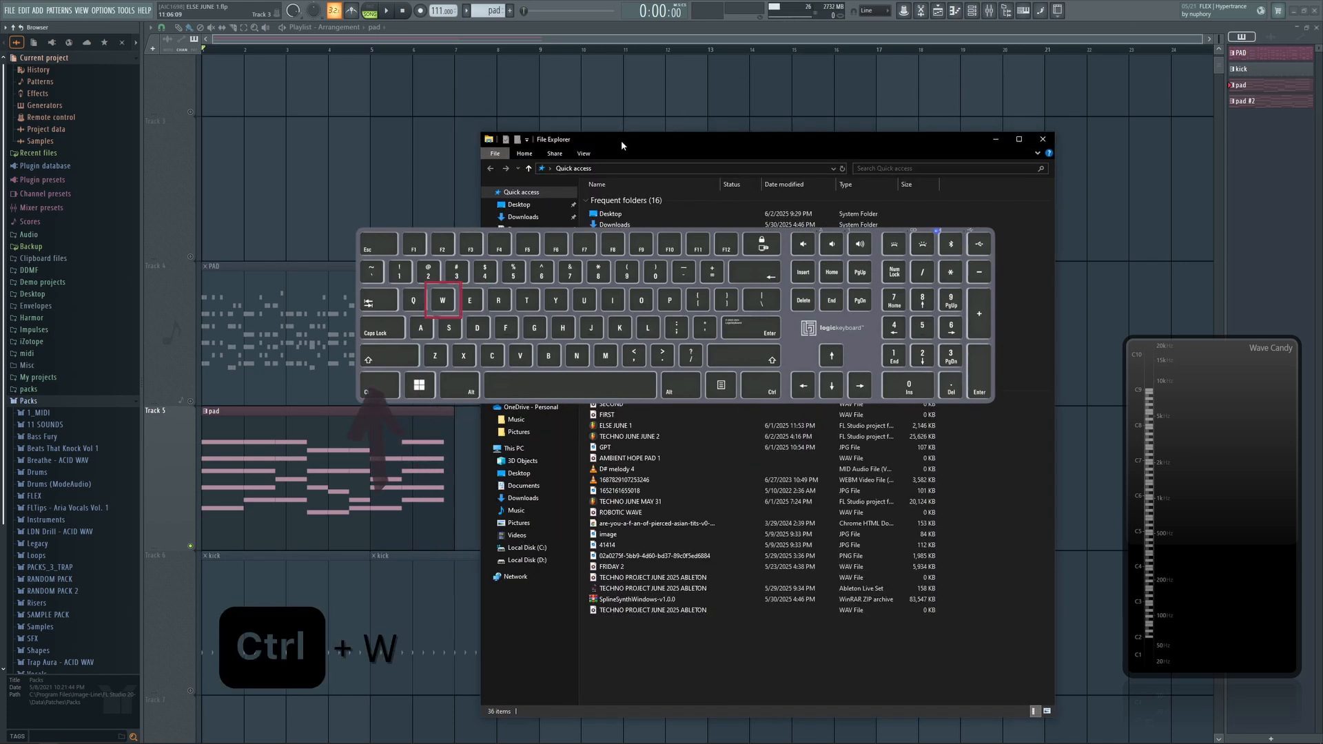
{"action": "key", "text": "ctrl+w"}
Open a new File Explorer window and go to the 11 SOUNDS folder inside Packs
{"action": "key", "text": "super+e"}
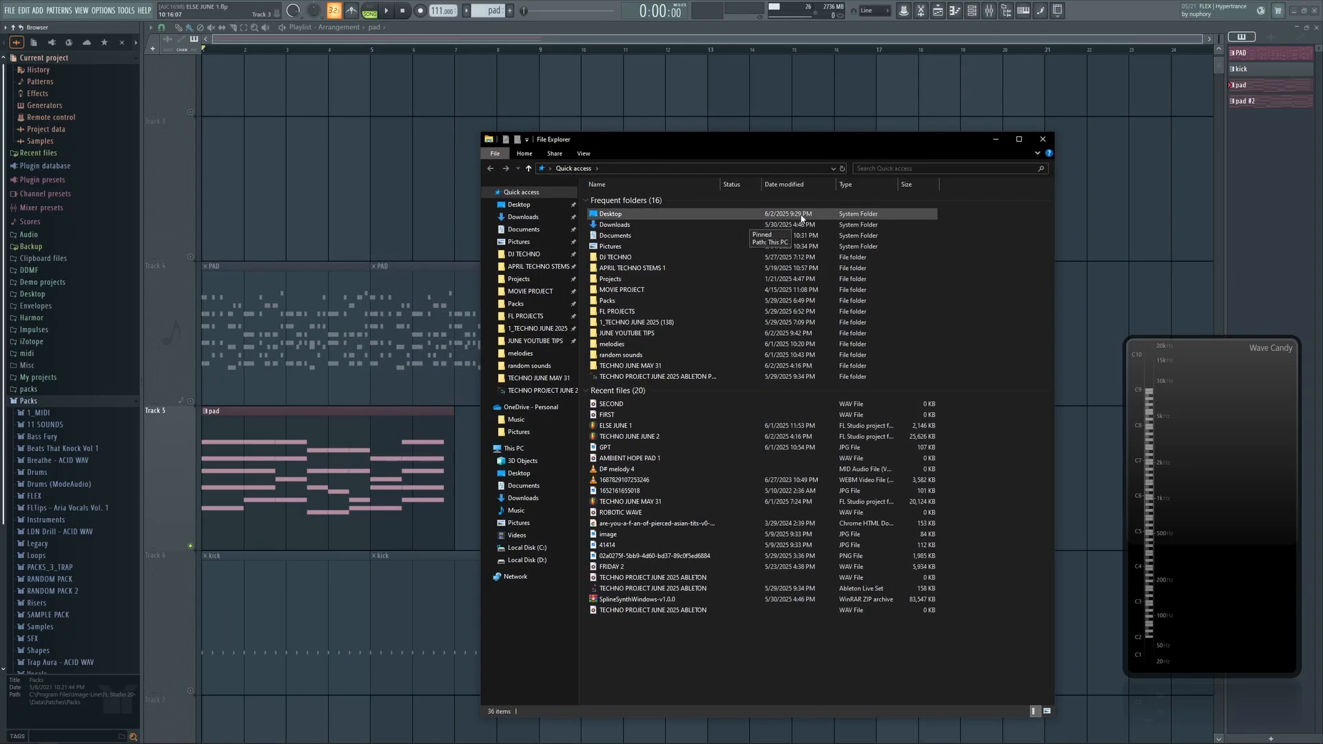
{"action": "left_click", "coordinate": [514, 304]}
{"action": "double_click", "coordinate": [633, 208]}
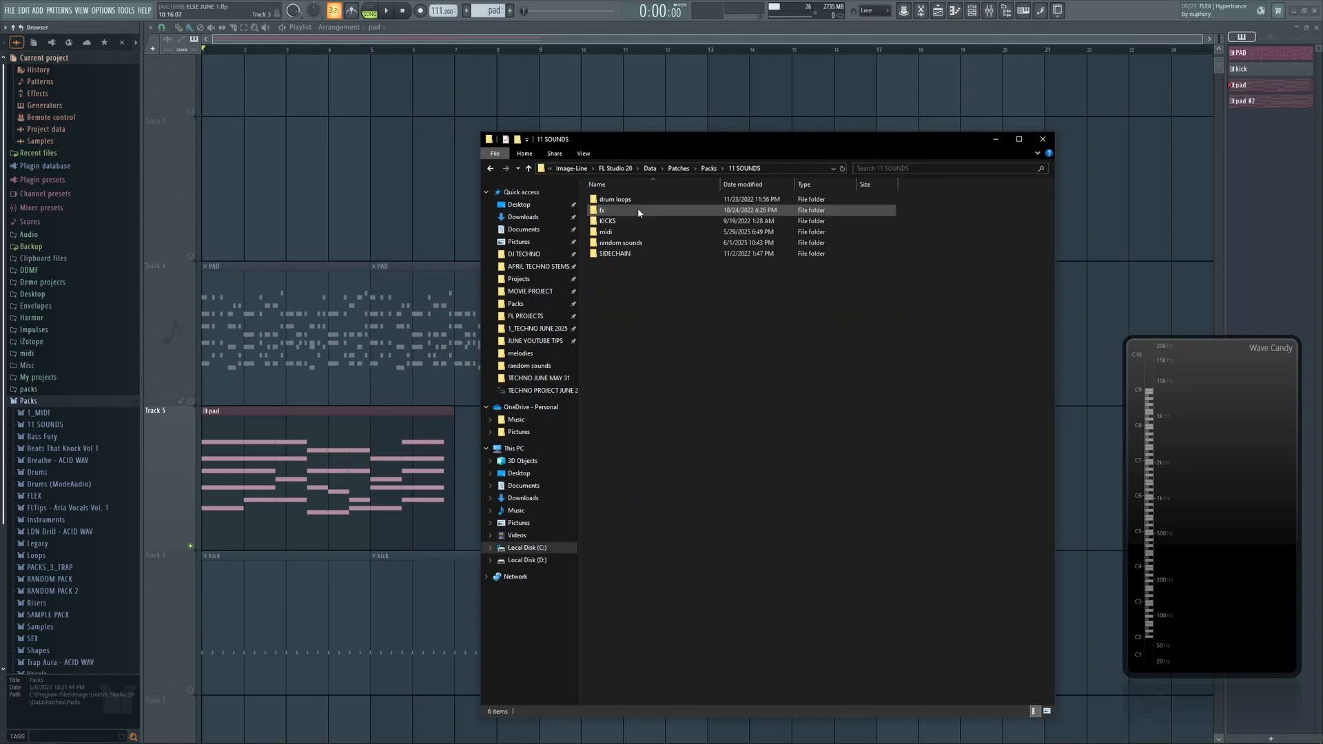
Go back to the Packs folder, move up to Patches, and look at the context options of its Packs subfolder
{"action": "key", "text": "alt+Left"}
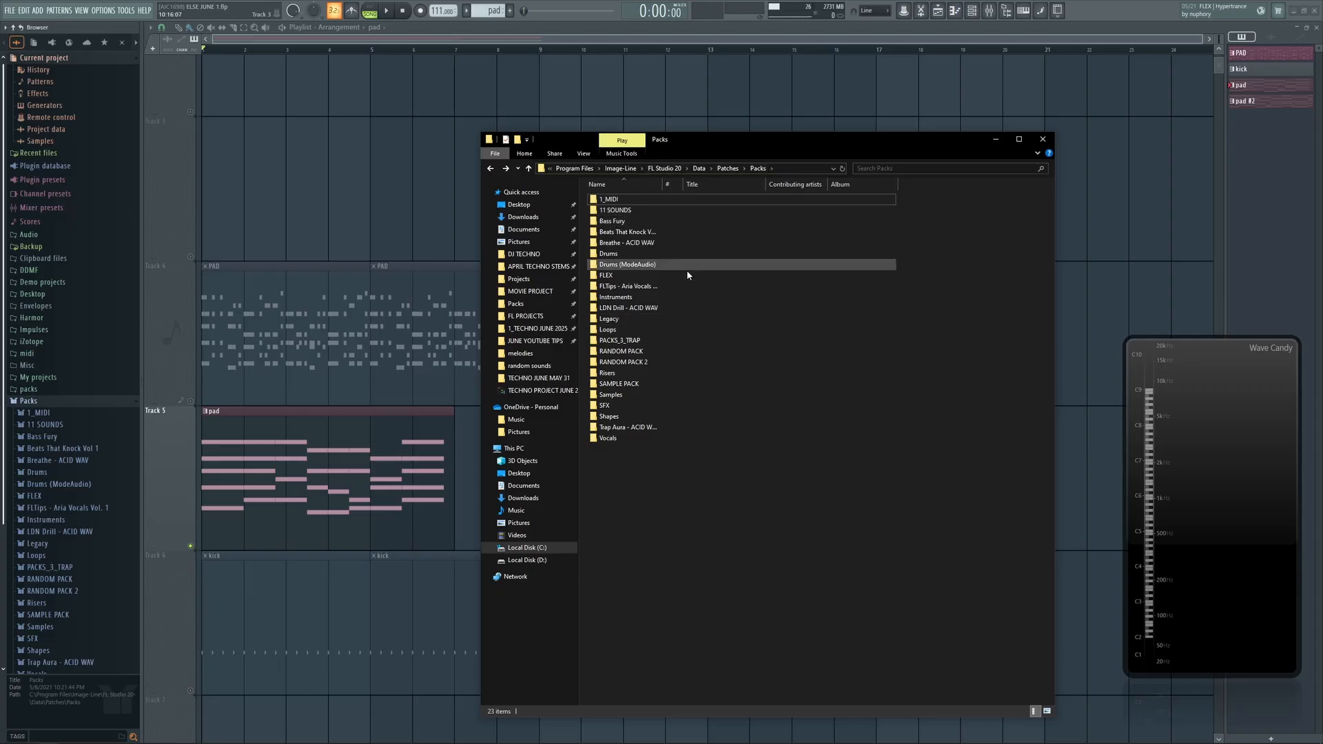
{"action": "left_click", "coordinate": [724, 169]}
{"action": "right_click", "coordinate": [617, 297]}
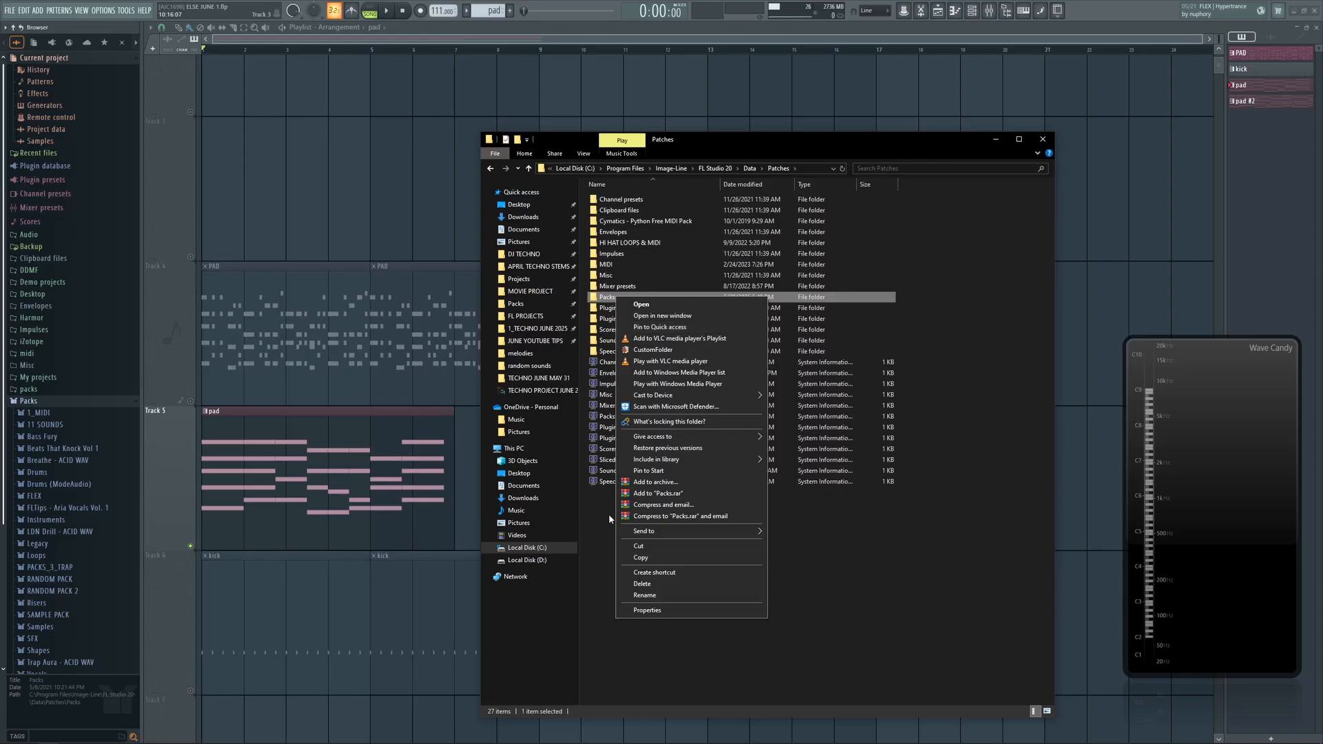
{"action": "left_click", "coordinate": [605, 518]}
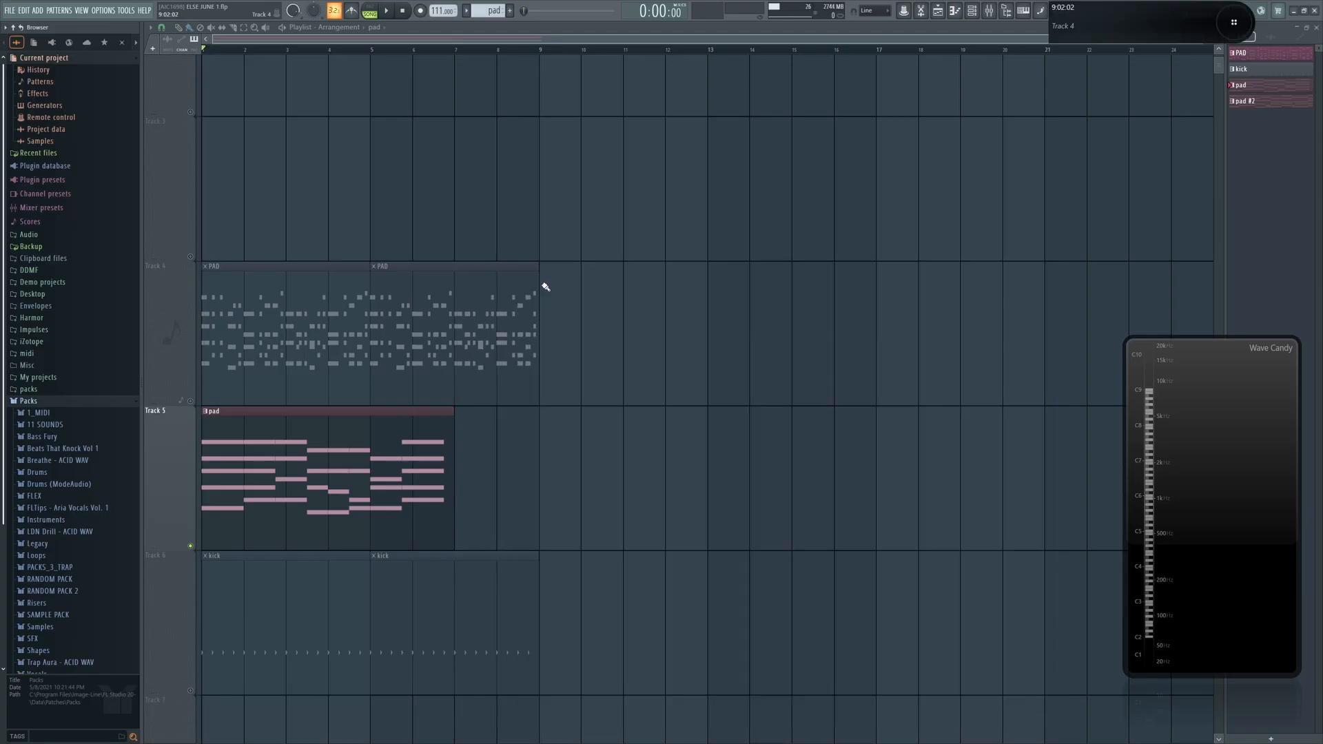
Open several File Explorer windows in quick succession and close them all again
{"action": "key", "text": "super+e"}
{"action": "key", "text": "super+e"}
{"action": "key", "text": "super+e"}
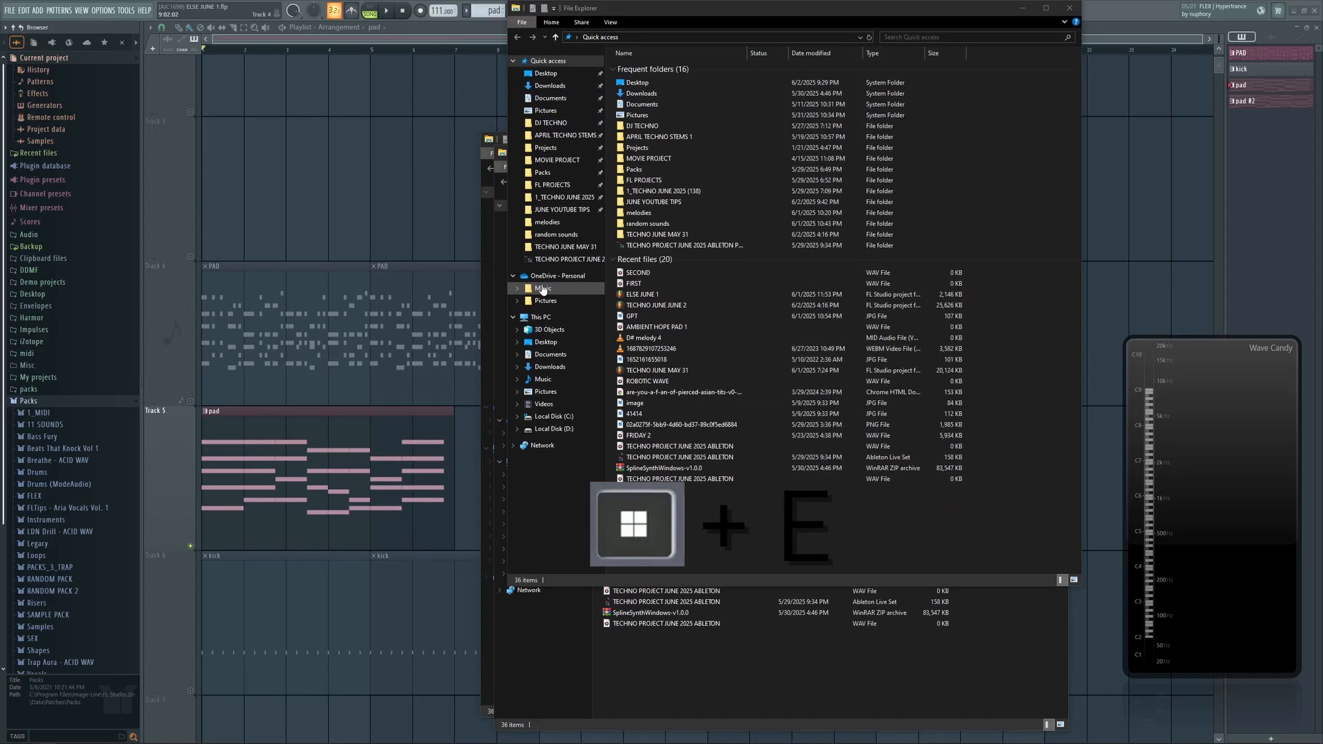
{"action": "key", "text": "super+e"}
{"action": "key", "text": "super+e"}
{"action": "key", "text": "super+e"}
{"action": "key", "text": "ctrl+w"}
{"action": "key", "text": "ctrl+w"}
{"action": "key", "text": "ctrl+w"}
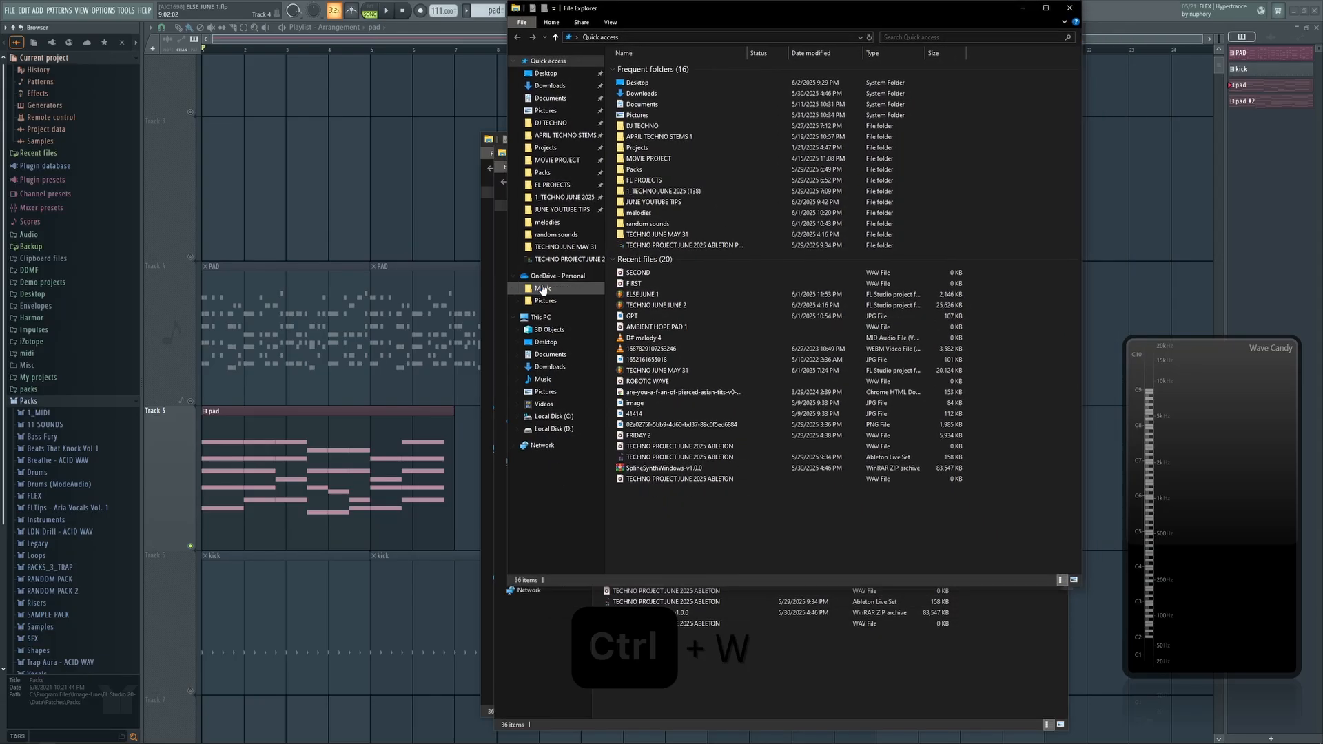
{"action": "key", "text": "ctrl+w"}
{"action": "key", "text": "ctrl+w"}
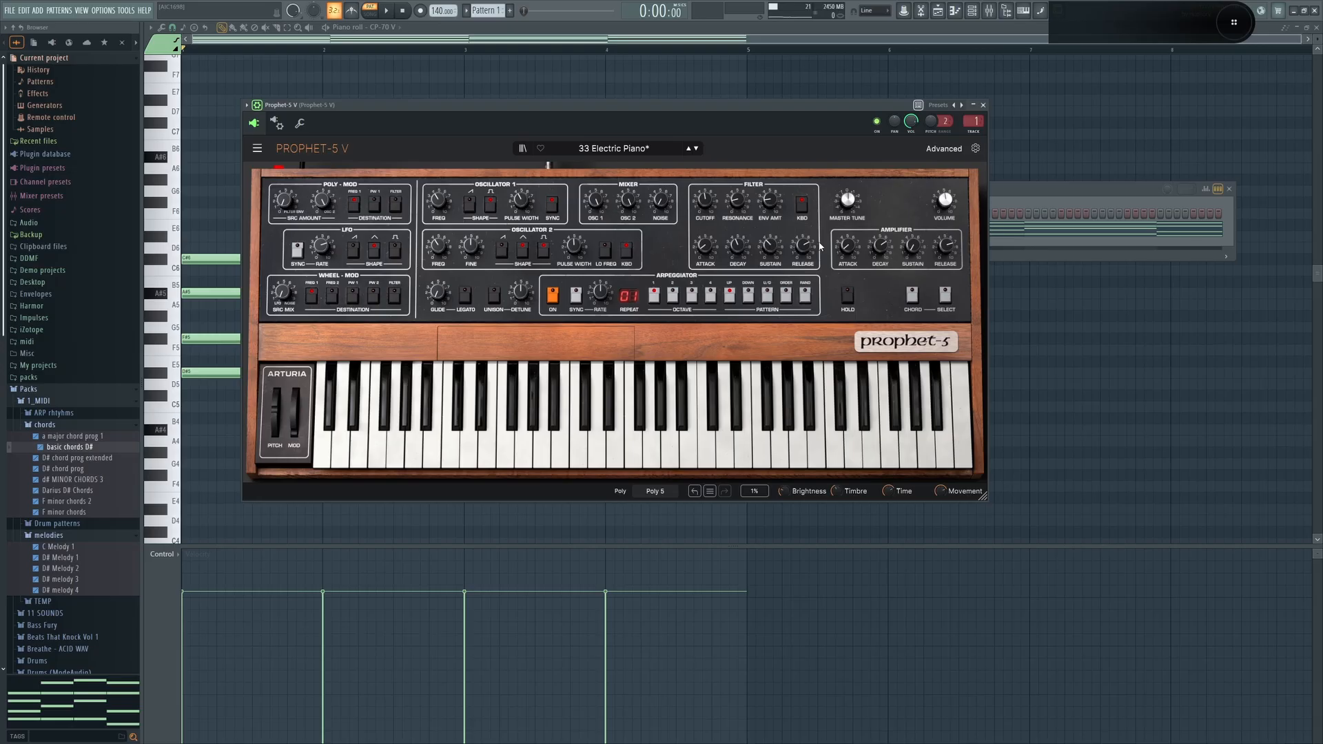
Nudge the Prophet-5 V filter cutoff slightly, and switch focus to the channel rack and back to the synth
{"action": "left_click_drag", "start_coordinate": [704, 201], "coordinate": [704, 199]}
{"action": "left_click", "coordinate": [1016, 196]}
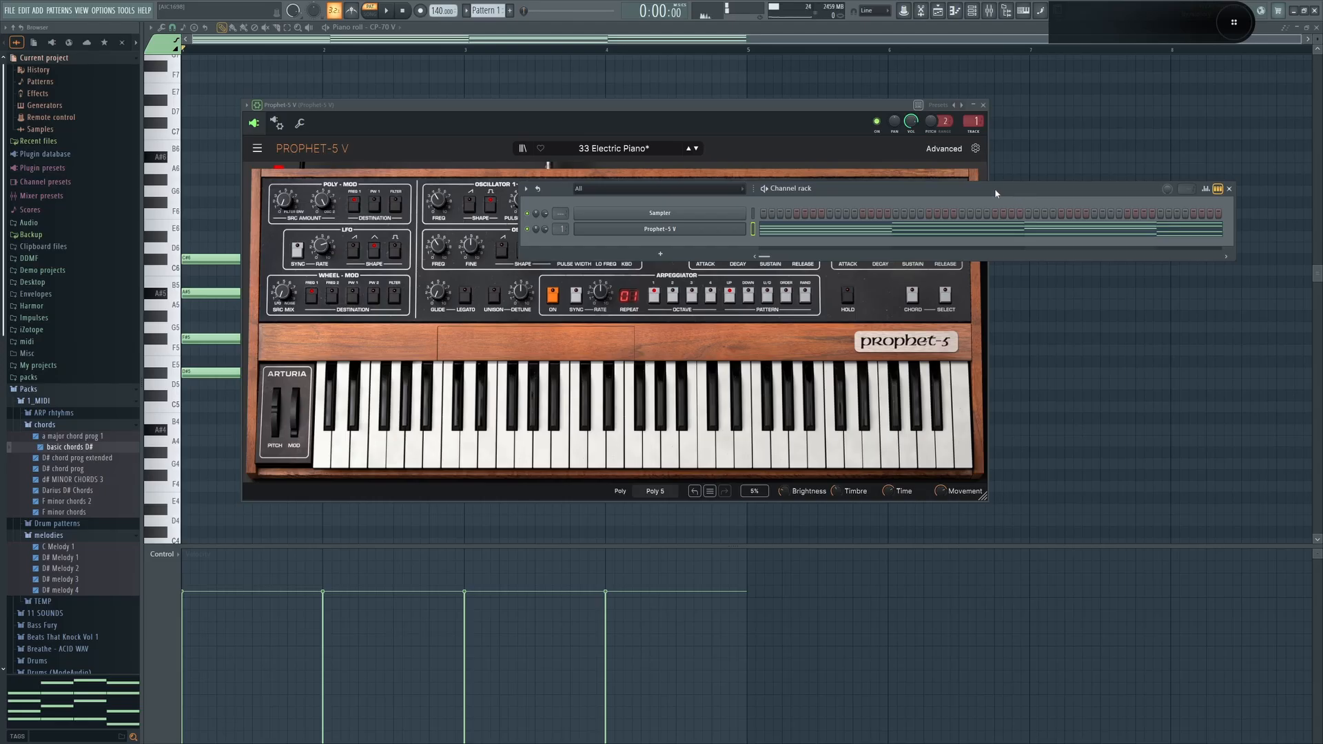
{"action": "left_click", "coordinate": [790, 165]}
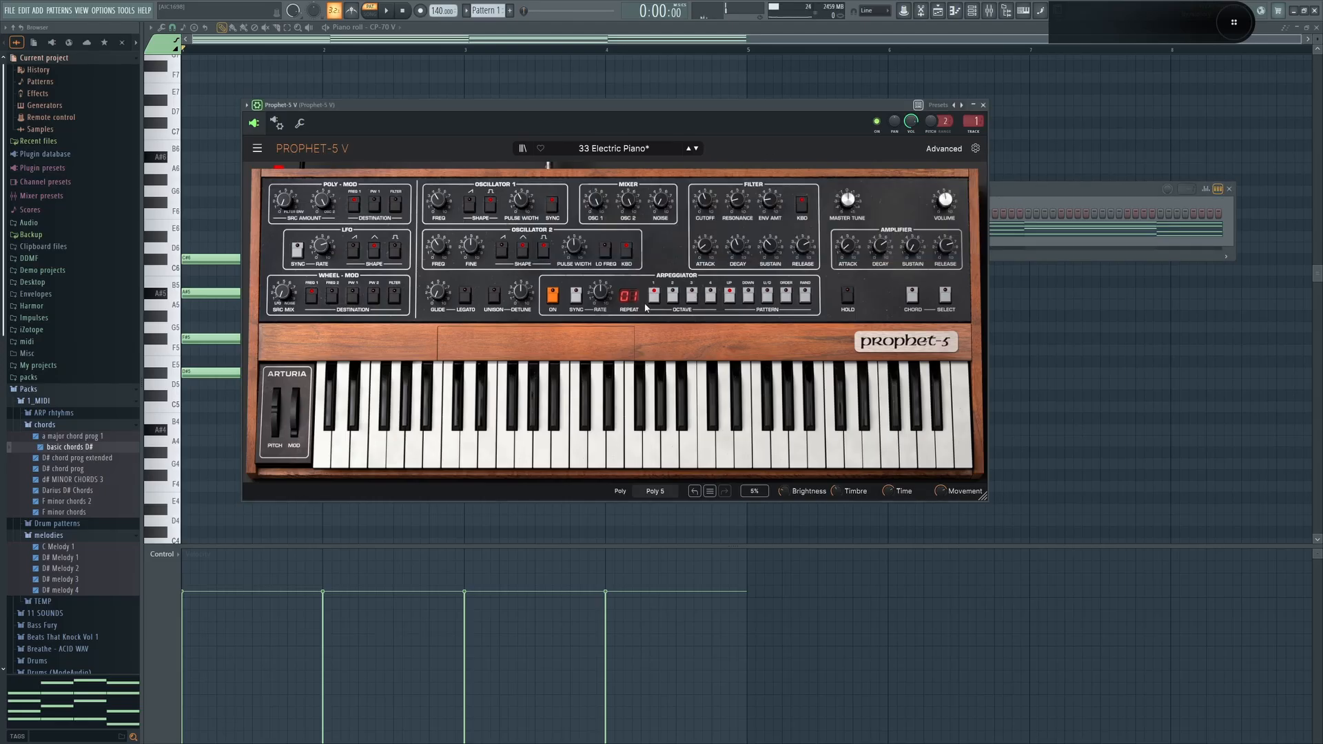
Disable the Prophet-5 V option that lets the plug-in handle keystrokes before the host, reposition its window, and test playback
{"action": "left_click", "coordinate": [919, 106]}
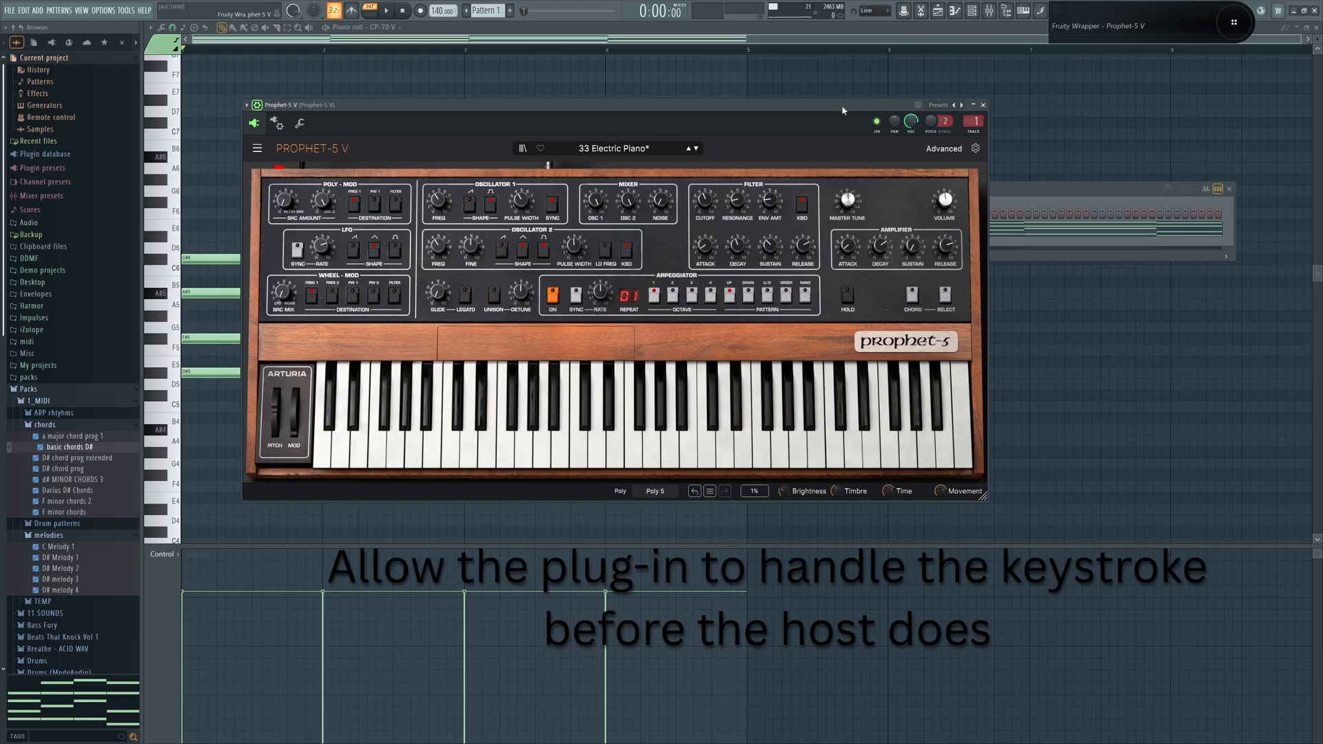
{"action": "left_click_drag", "start_coordinate": [841, 105], "coordinate": [890, 111]}
{"action": "key", "text": "space"}
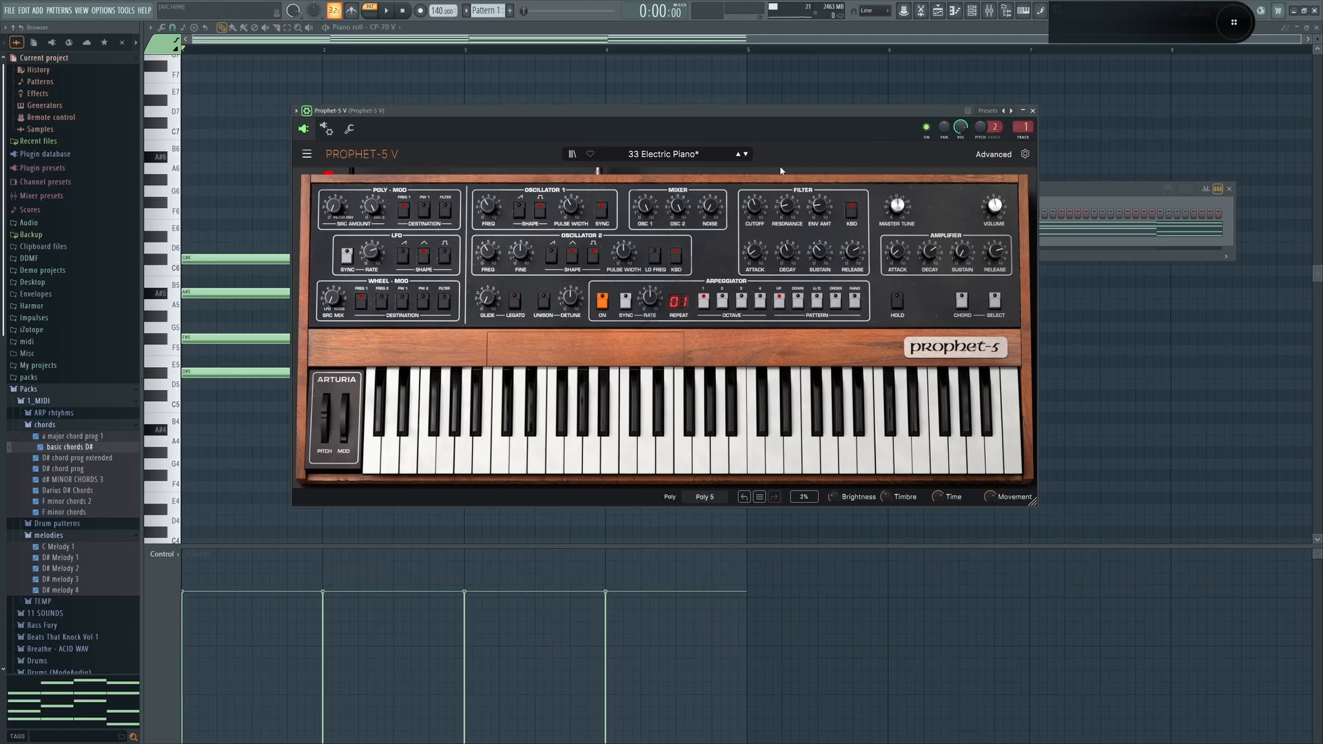
{"action": "mouse_move", "coordinate": [754, 261]}
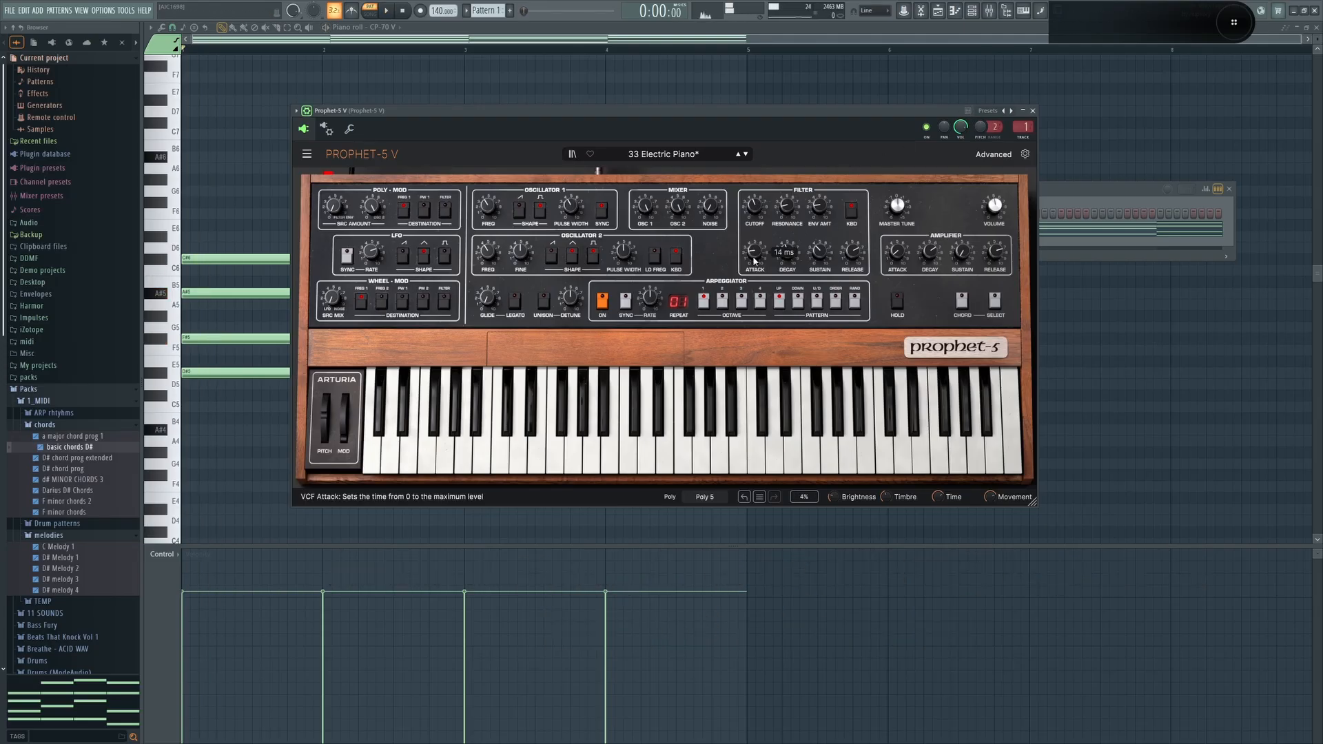
Open the mixer and view the soothe2 and Airwindows Consolidated effects on the Prophet-5 V track
{"action": "left_click", "coordinate": [1043, 197]}
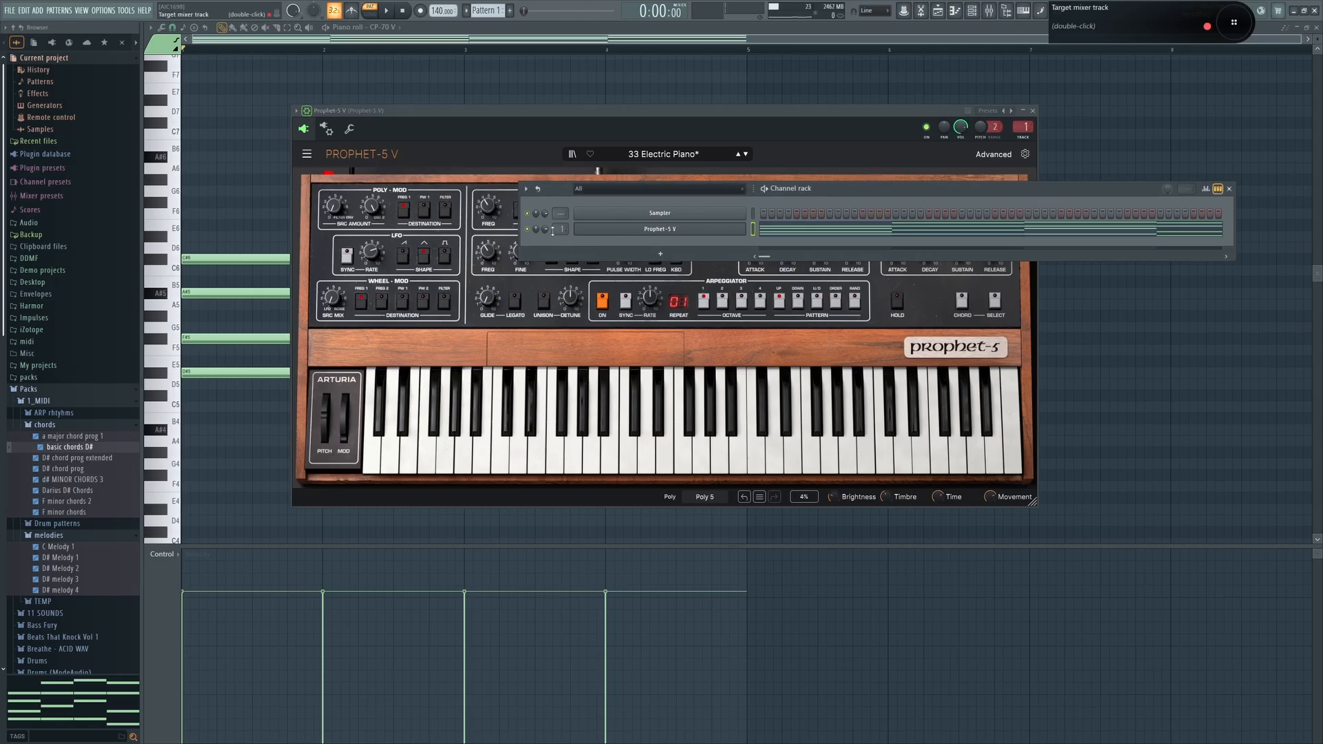
{"action": "key", "text": "F9"}
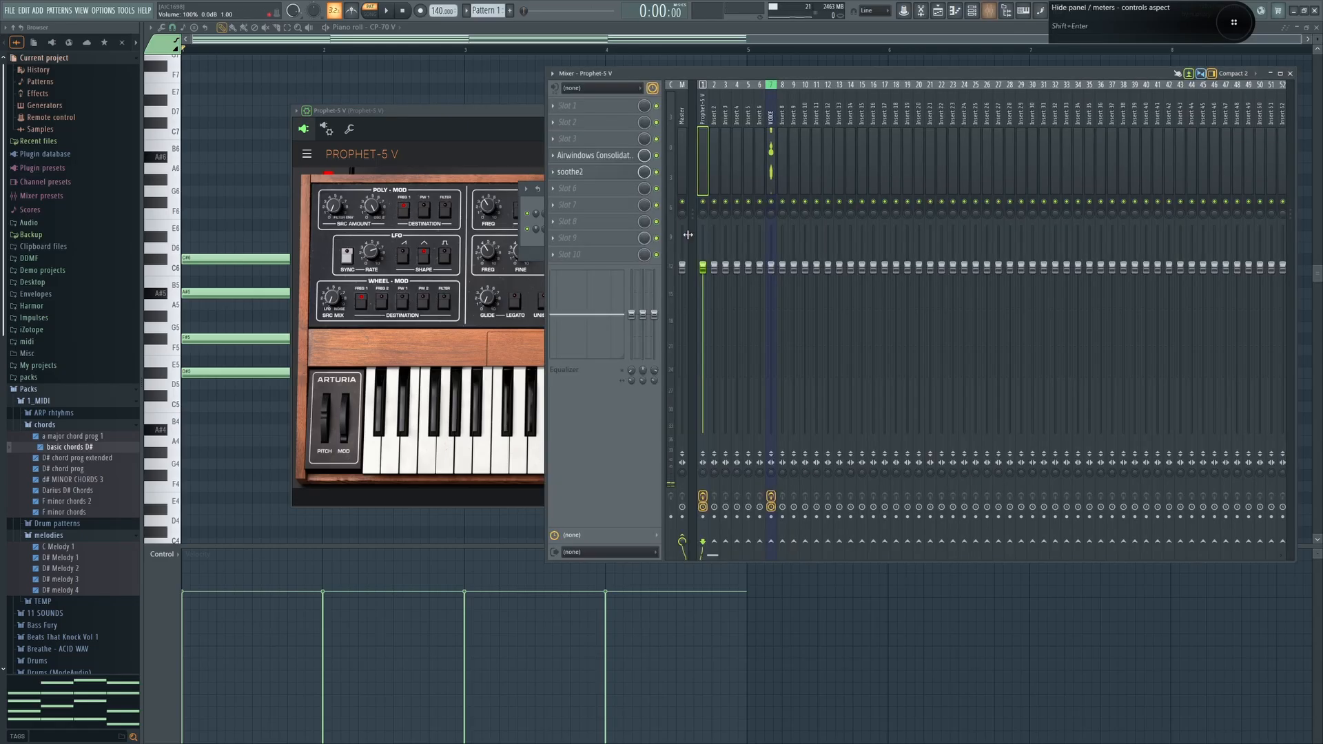
{"action": "left_click", "coordinate": [572, 171]}
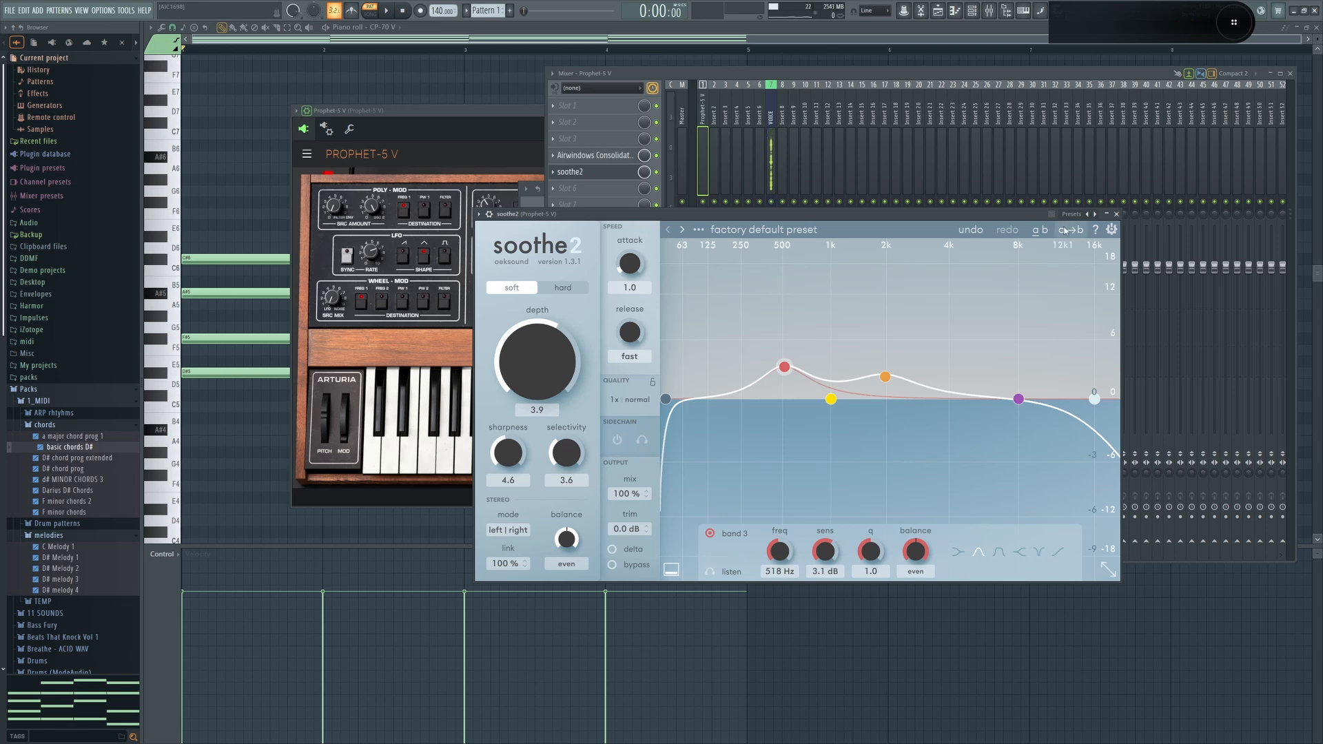
{"action": "left_click", "coordinate": [1116, 213]}
{"action": "left_click", "coordinate": [596, 155]}
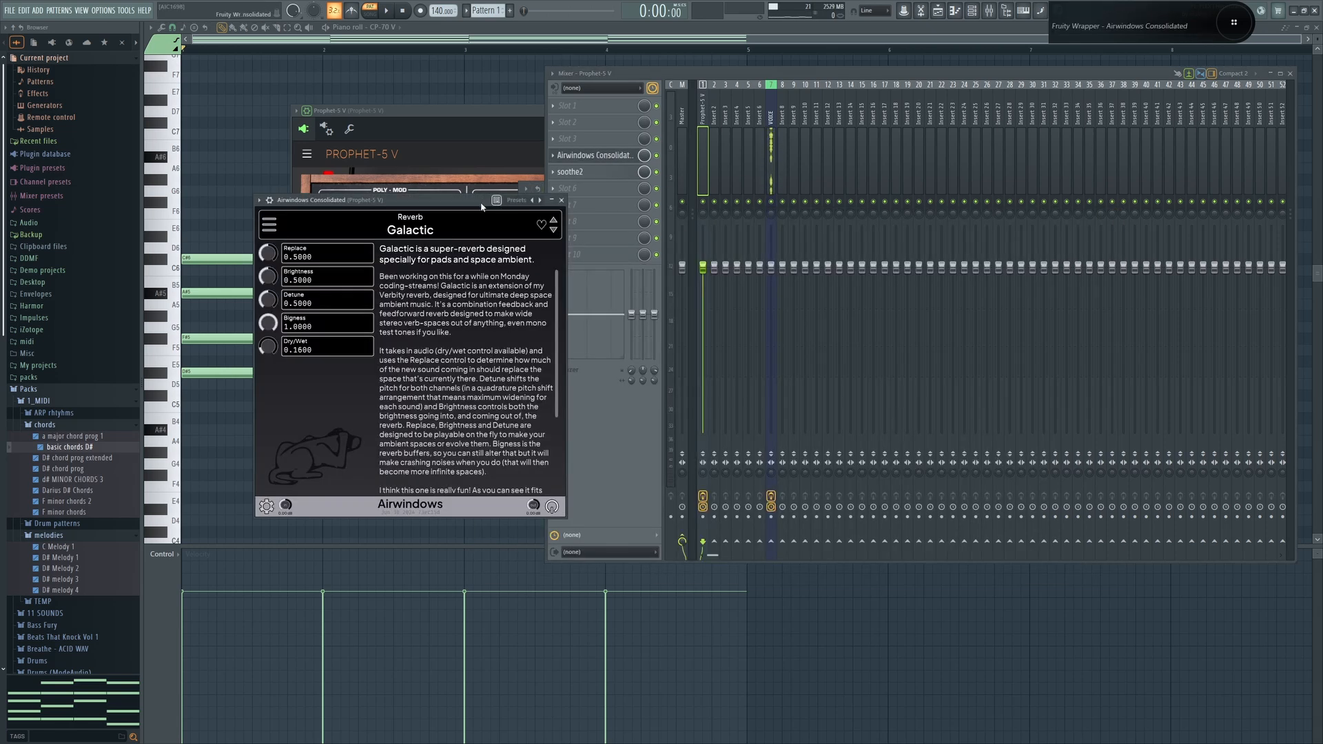
{"action": "left_click_drag", "start_coordinate": [481, 205], "coordinate": [582, 212]}
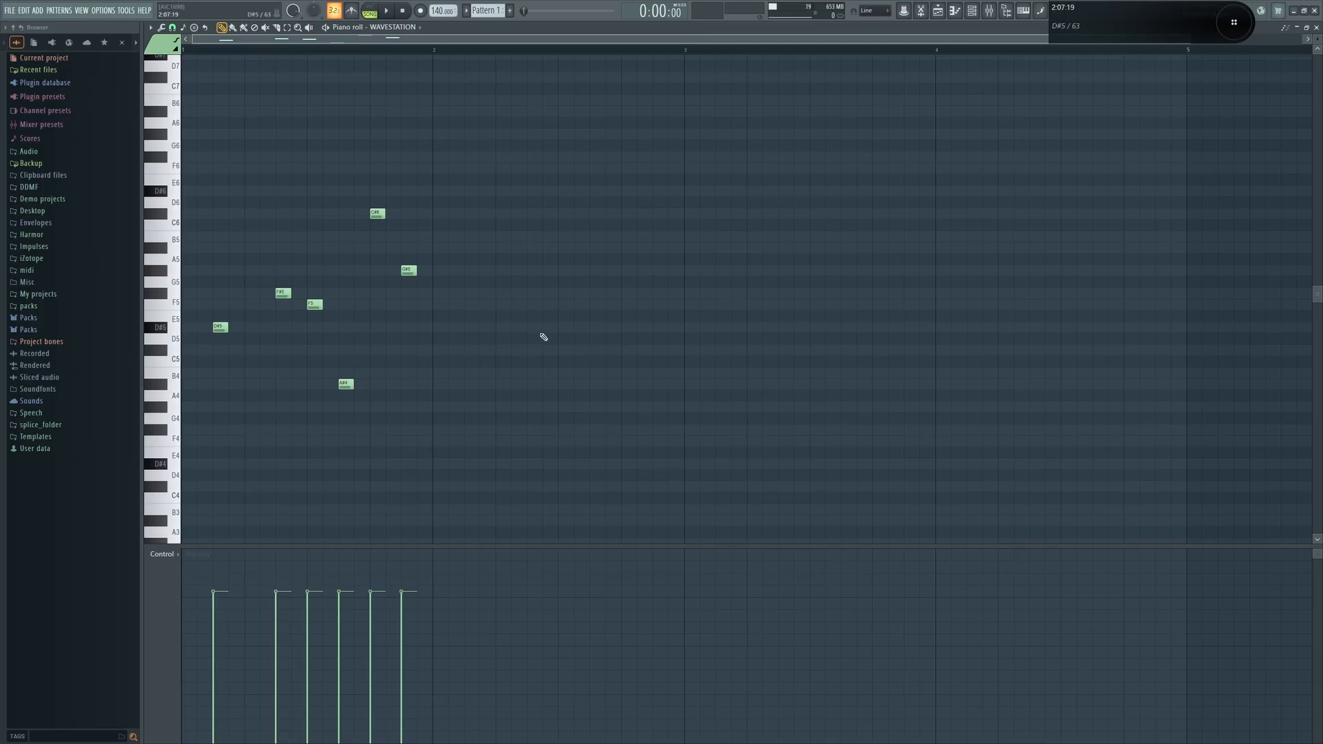
Select all notes in the WAVESTATION piano roll and deselect them, repeating this twice
{"action": "key", "text": "ctrl+a"}
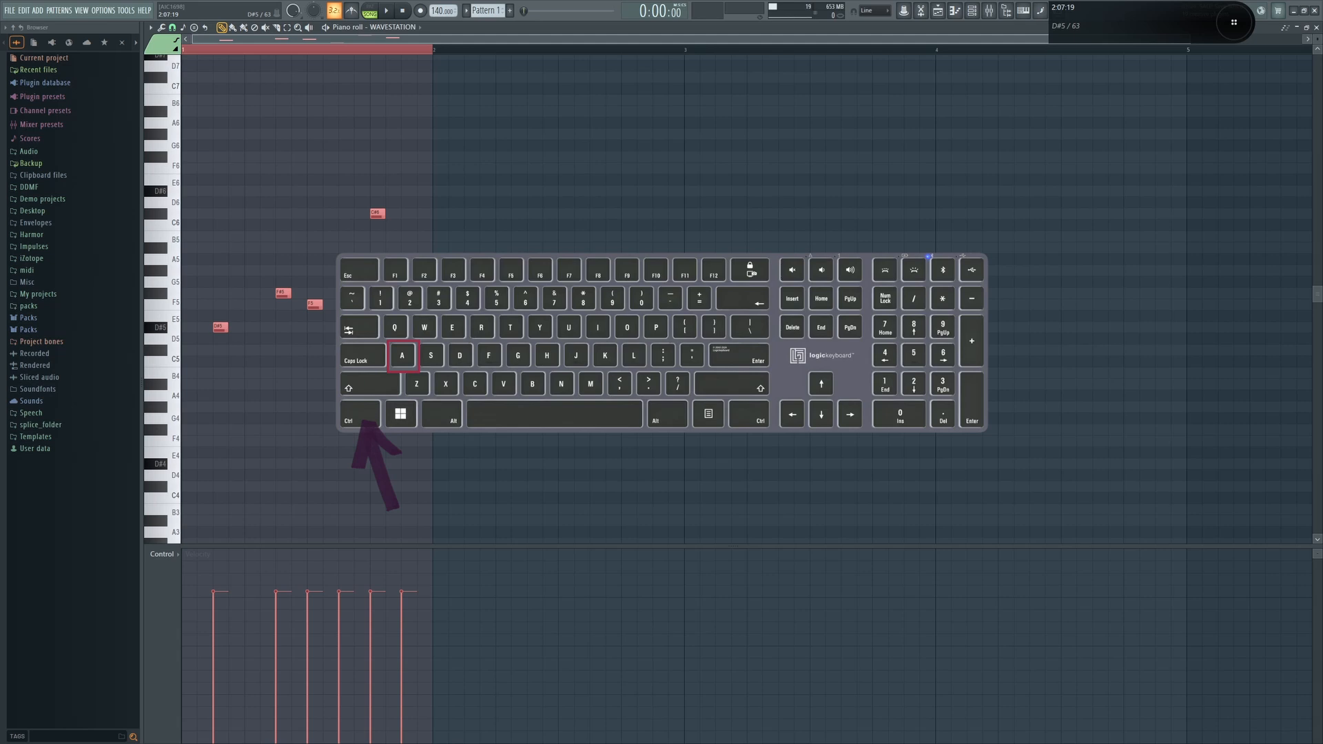
{"action": "key", "text": "ctrl+d"}
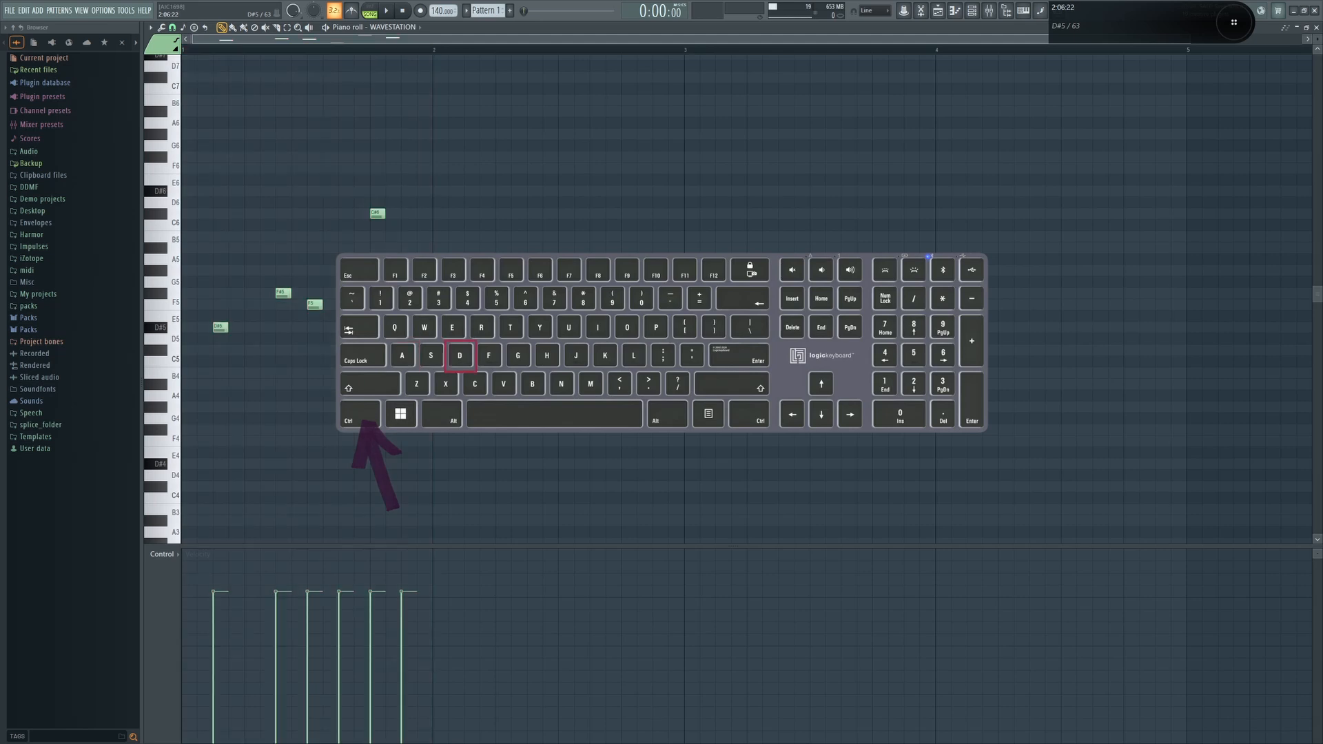
{"action": "key", "text": "ctrl+a"}
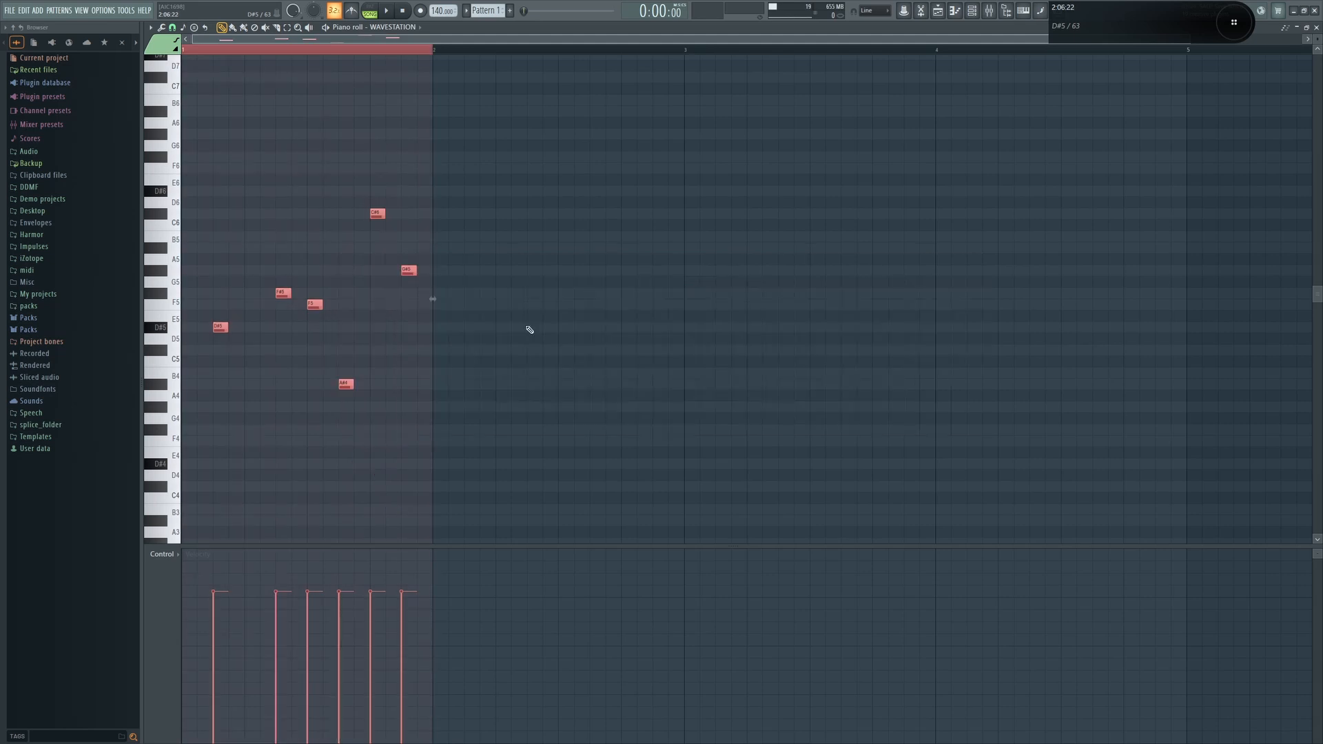
{"action": "key", "text": "ctrl+d"}
Switch to the playlist, select all of its clips, and deselect them
{"action": "key", "text": "F5"}
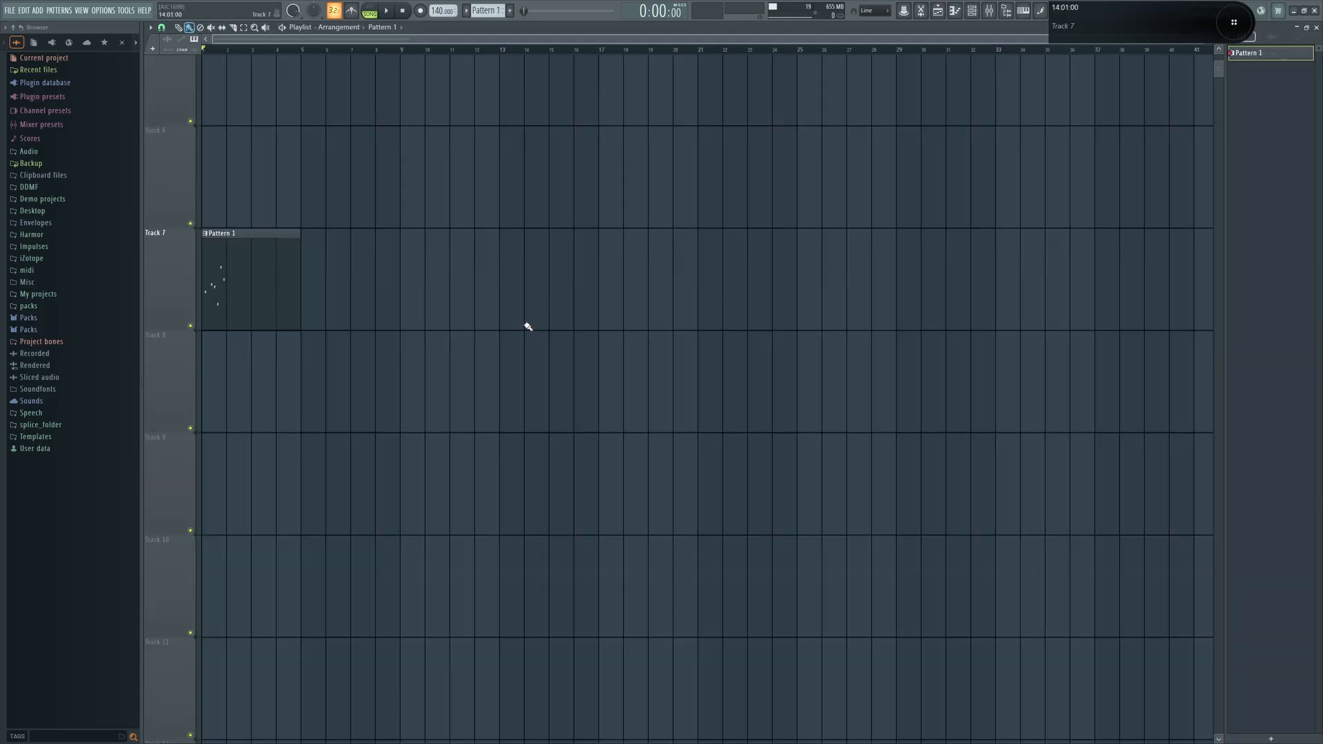
{"action": "key", "text": "ctrl+a"}
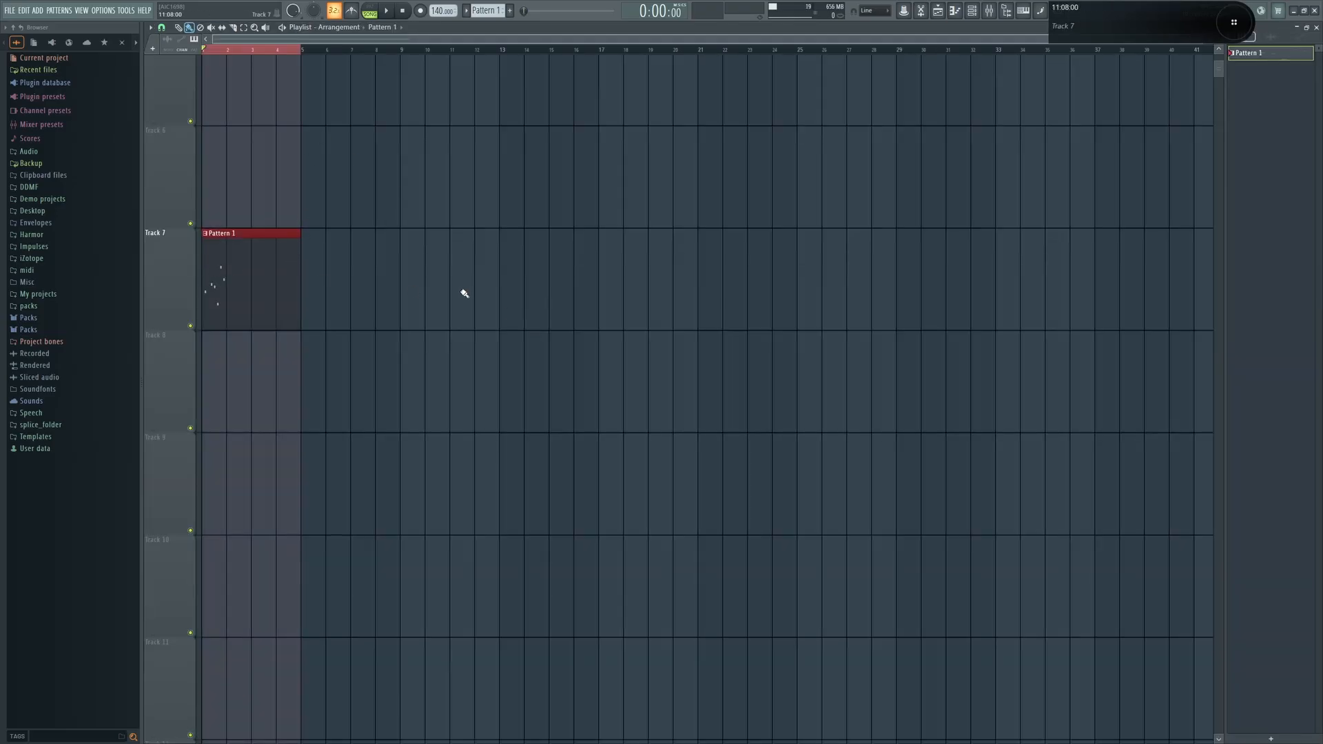
{"action": "key", "text": "ctrl+d"}
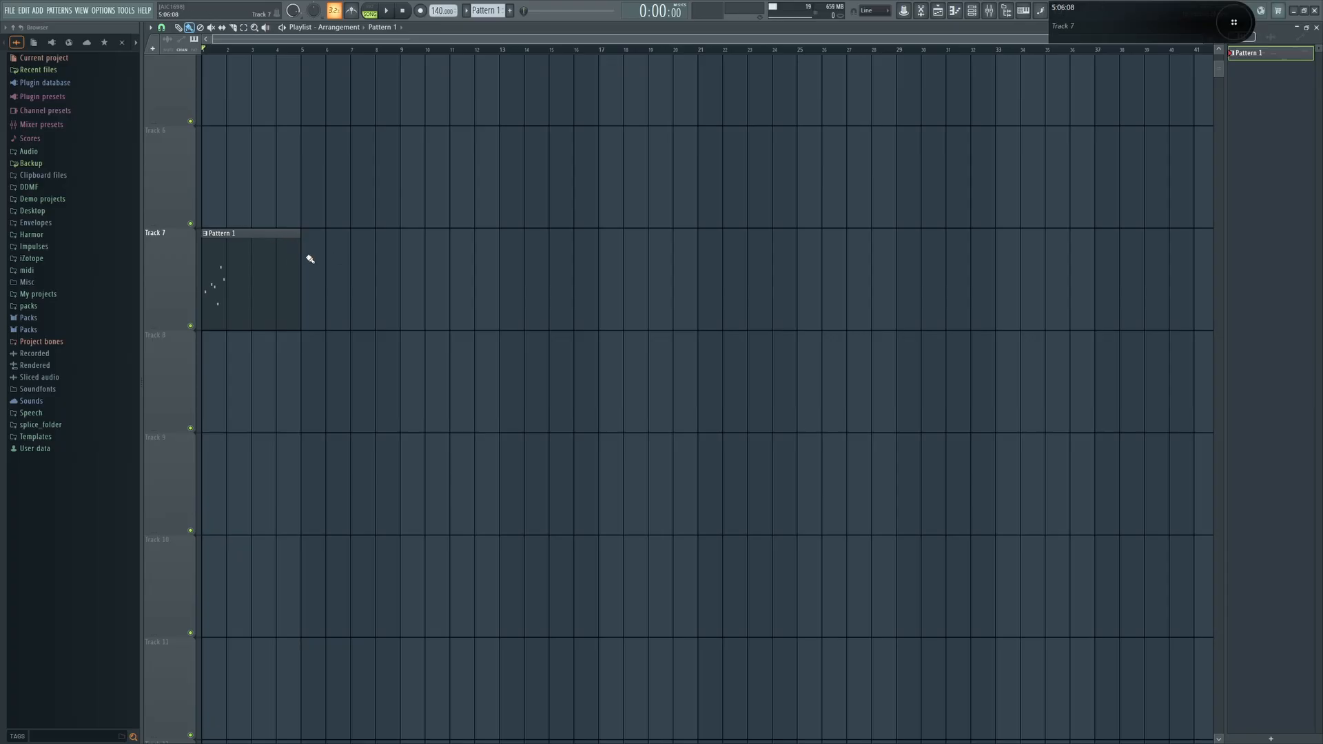
Add a Pattern 1 clip at bar 4 on Track 6, practise selecting and deselecting all clips, and delete the added clip
{"action": "left_click", "coordinate": [273, 178]}
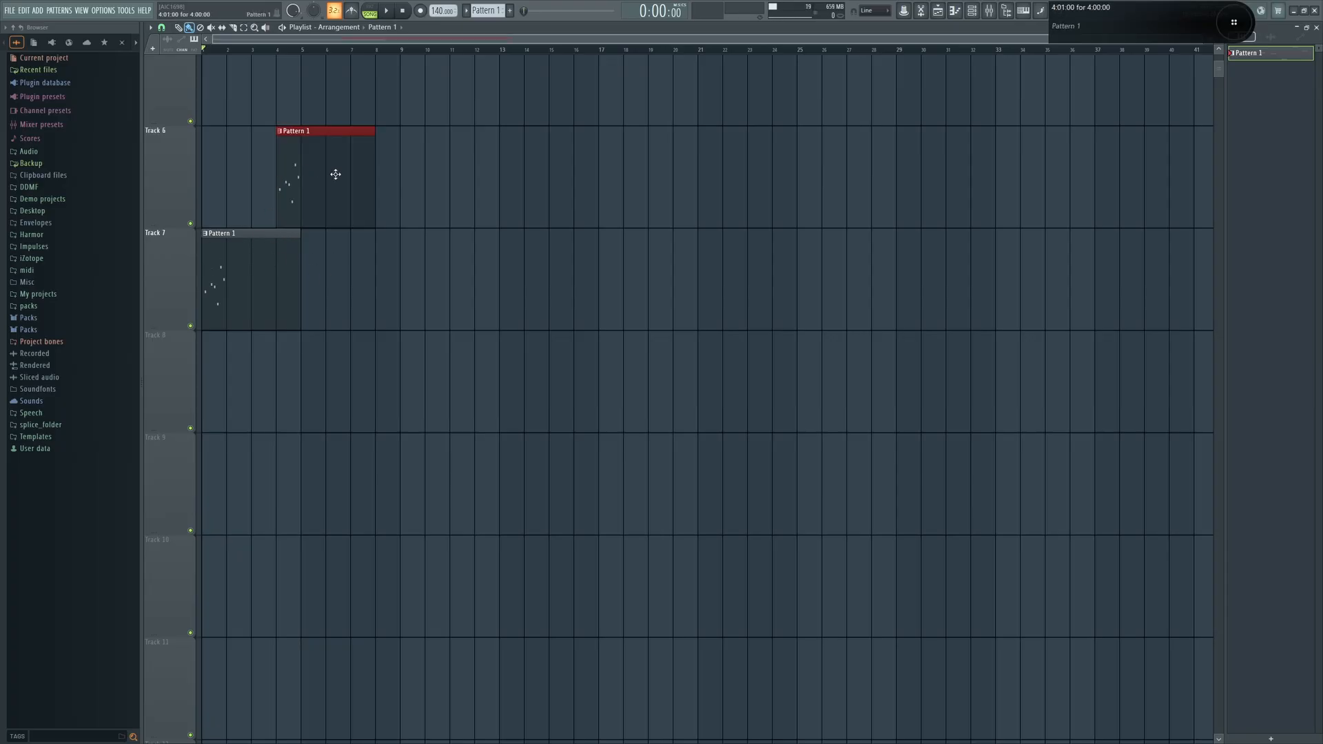
{"action": "key", "text": "ctrl+a"}
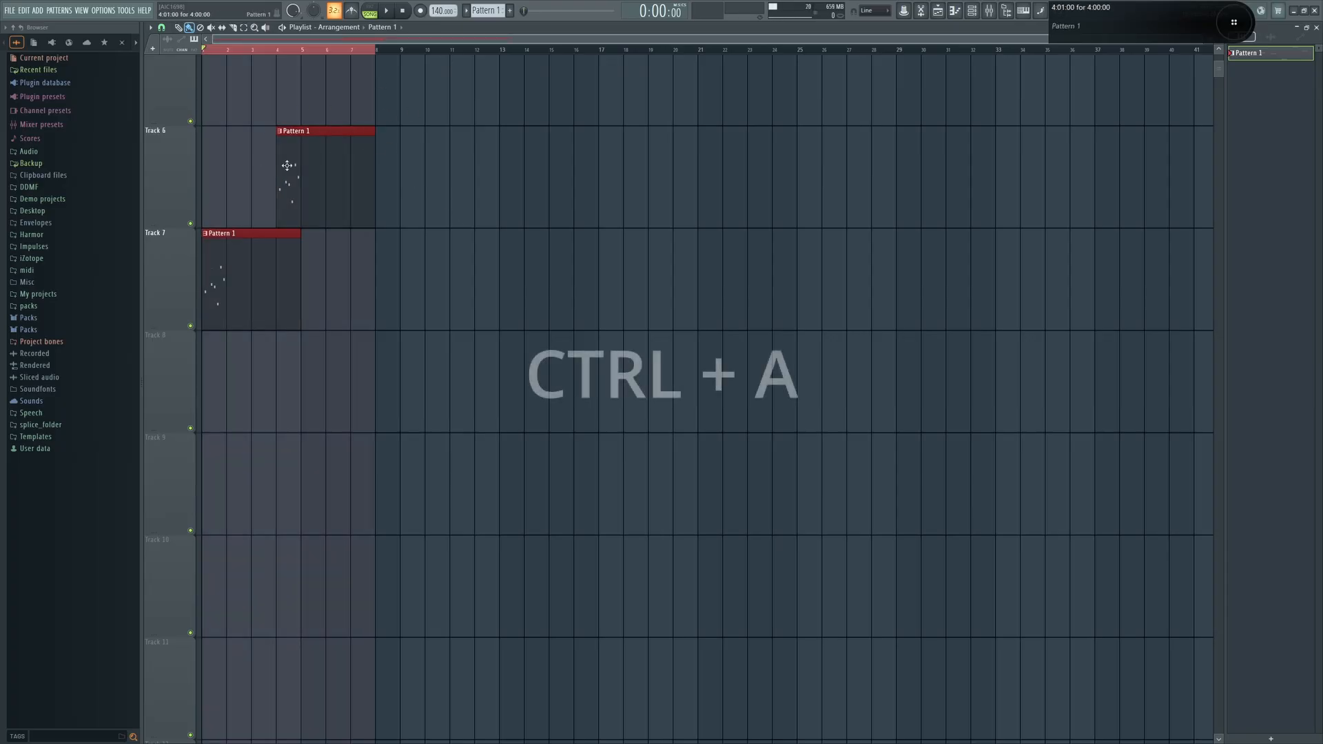
{"action": "left_click", "coordinate": [417, 350]}
{"action": "right_click", "coordinate": [301, 207]}
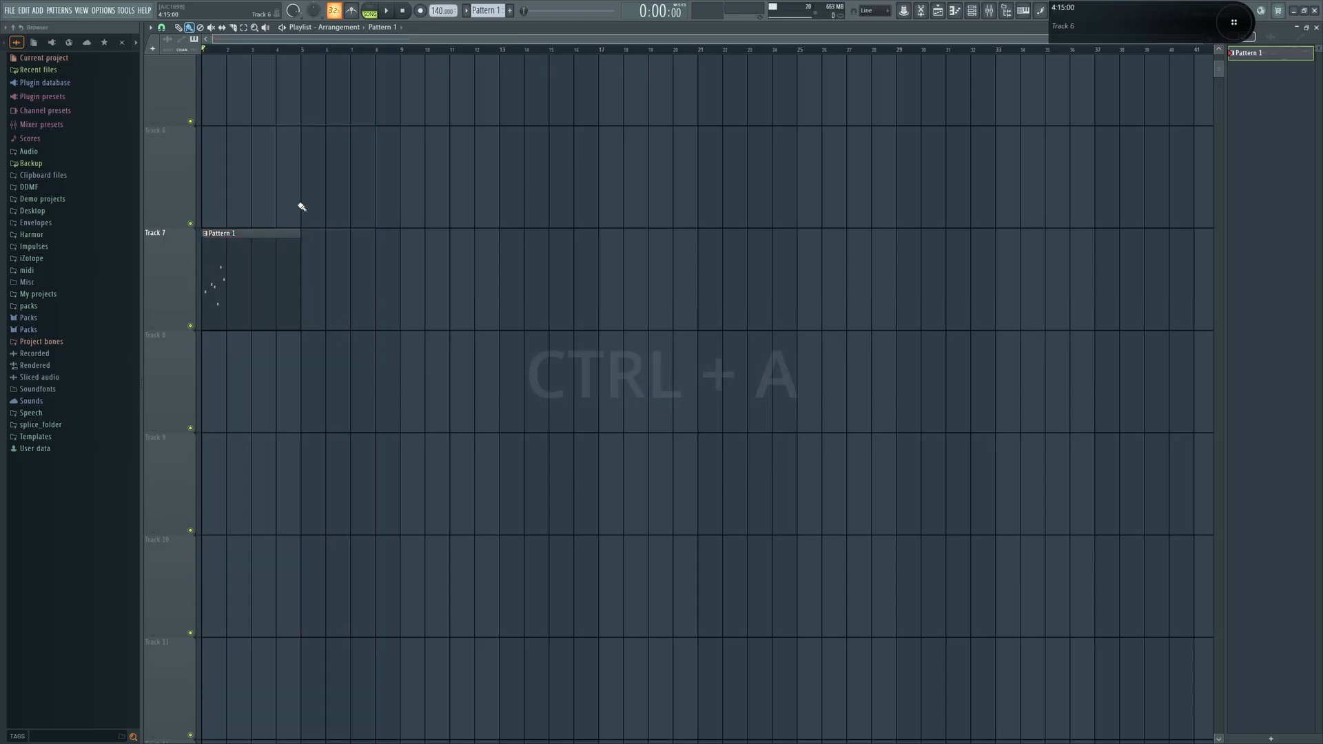
{"action": "key", "text": "ctrl+a"}
{"action": "key", "text": "ctrl+d"}
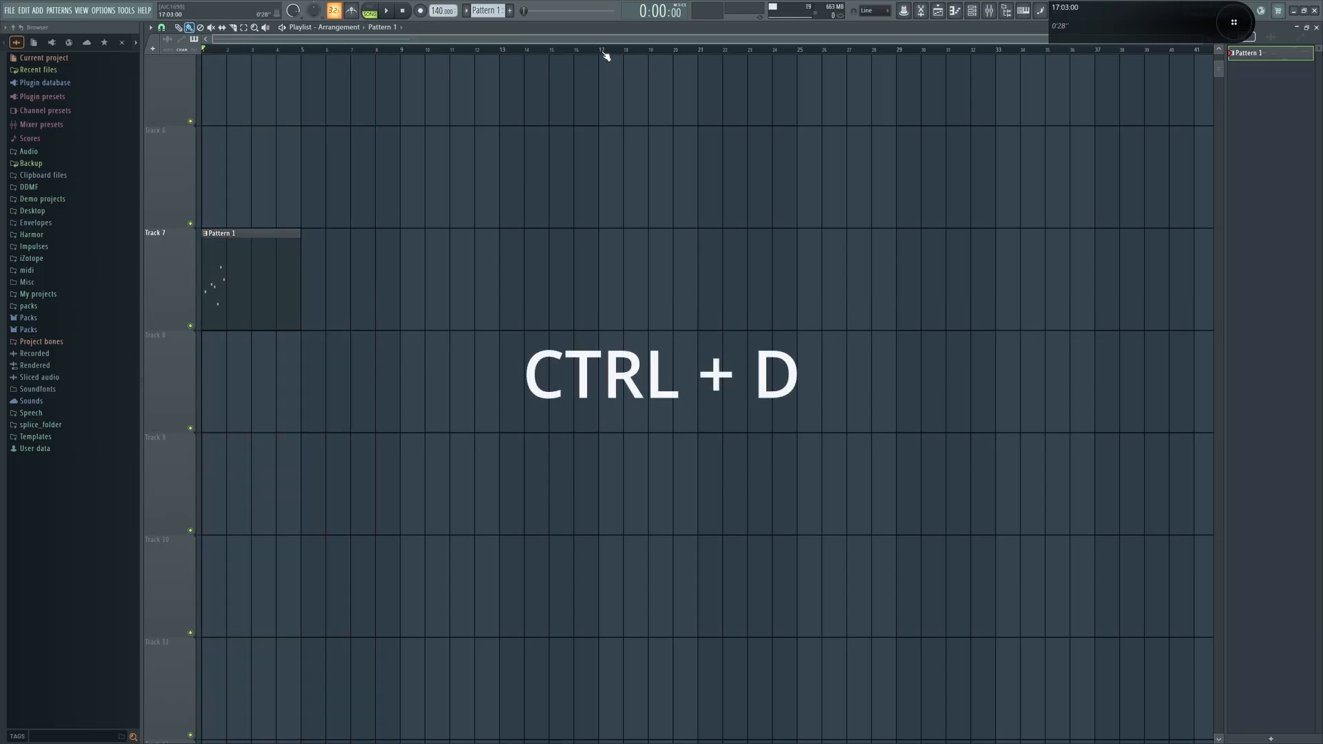
Mark a playlist time selection from bar 9 to 17, replace it with one from bar 1 to 9, and clear it
{"action": "left_click_drag", "start_coordinate": [605, 55], "coordinate": [400, 52]}
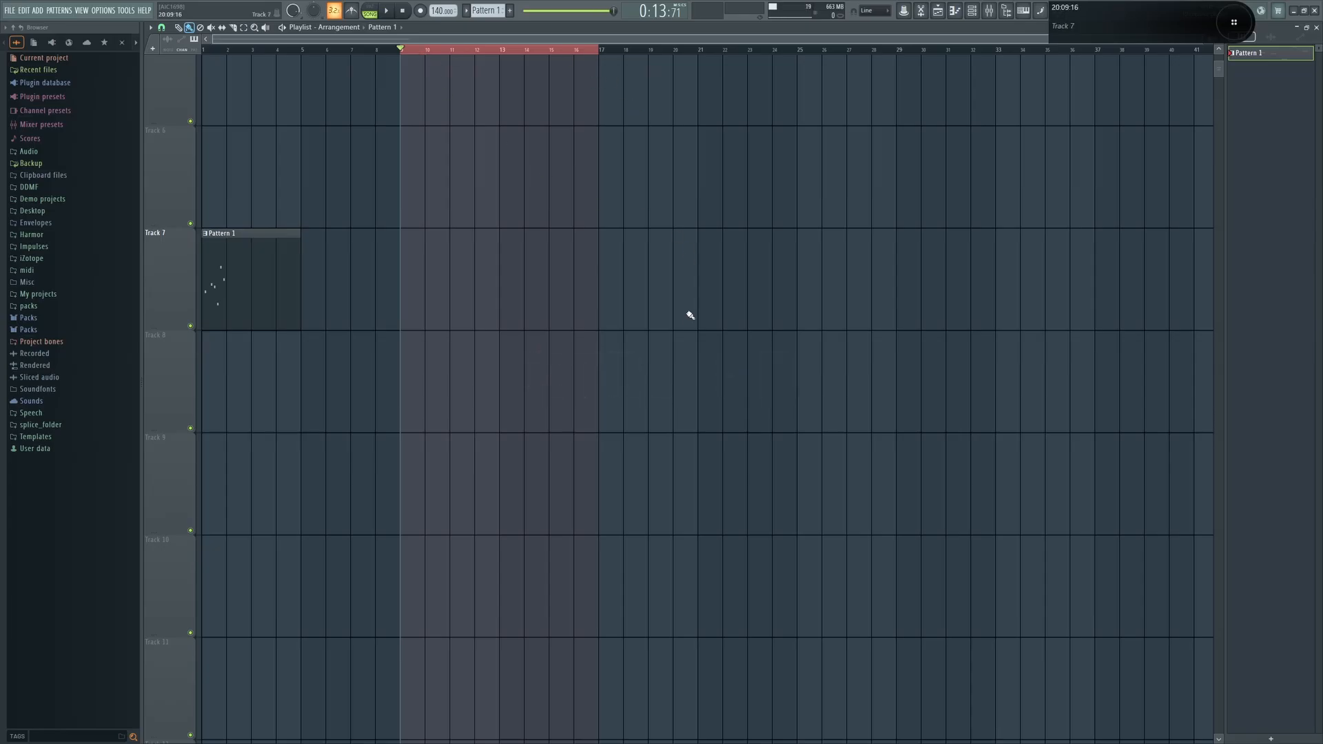
{"action": "left_click_drag", "start_coordinate": [593, 58], "coordinate": [401, 57]}
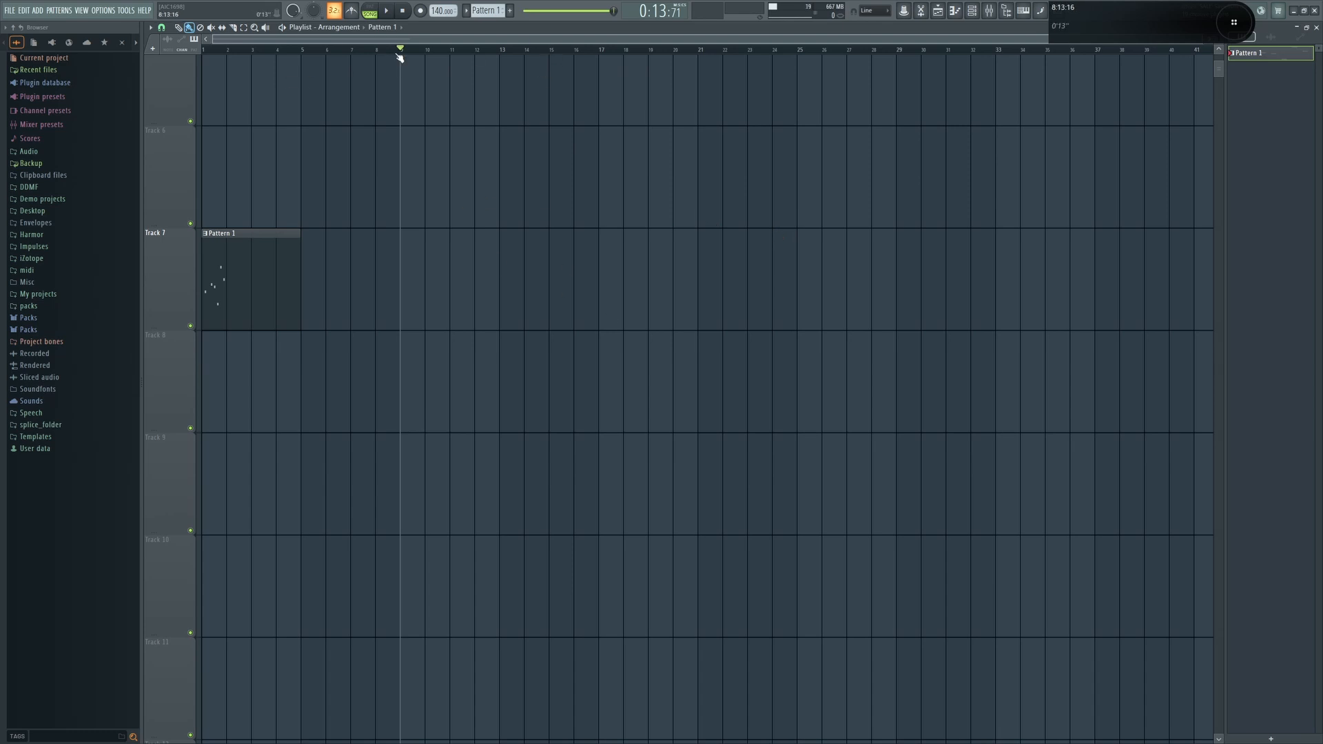
{"action": "left_click_drag", "start_coordinate": [399, 50], "coordinate": [97, 118]}
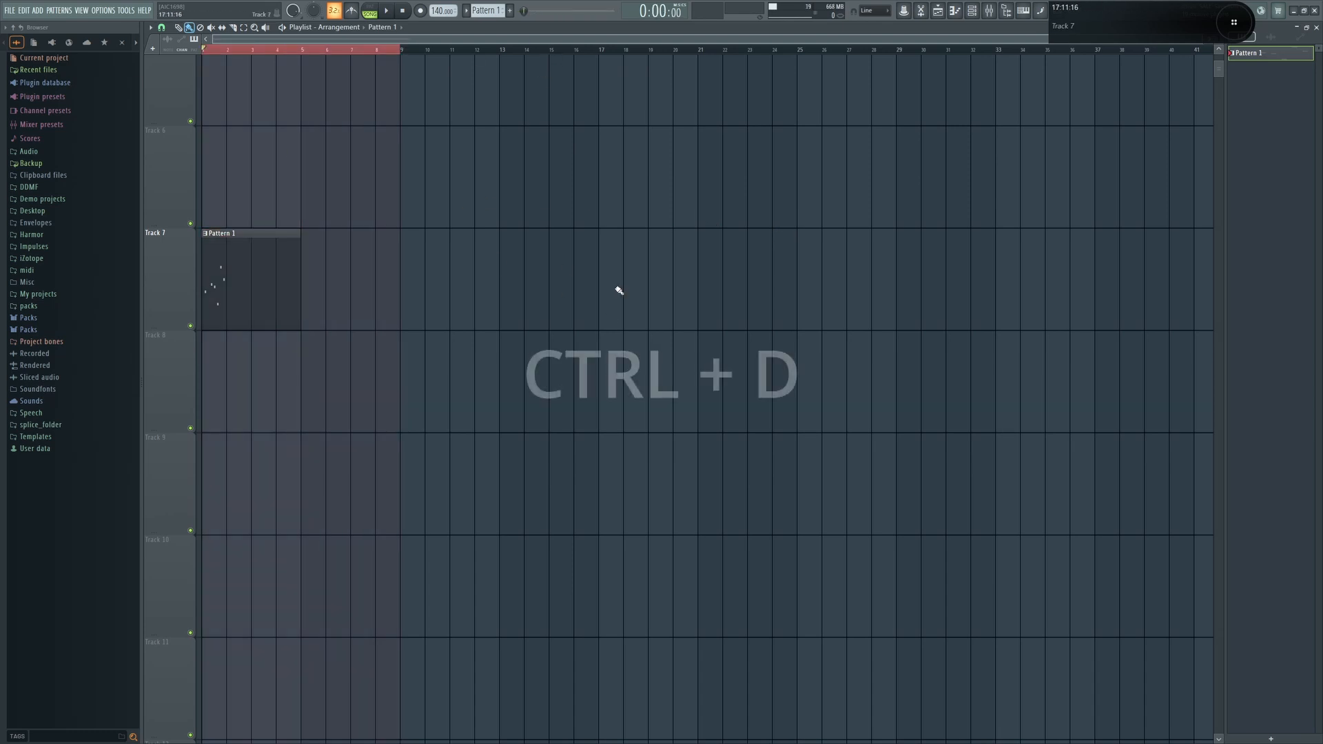
{"action": "key", "text": "ctrl+d"}
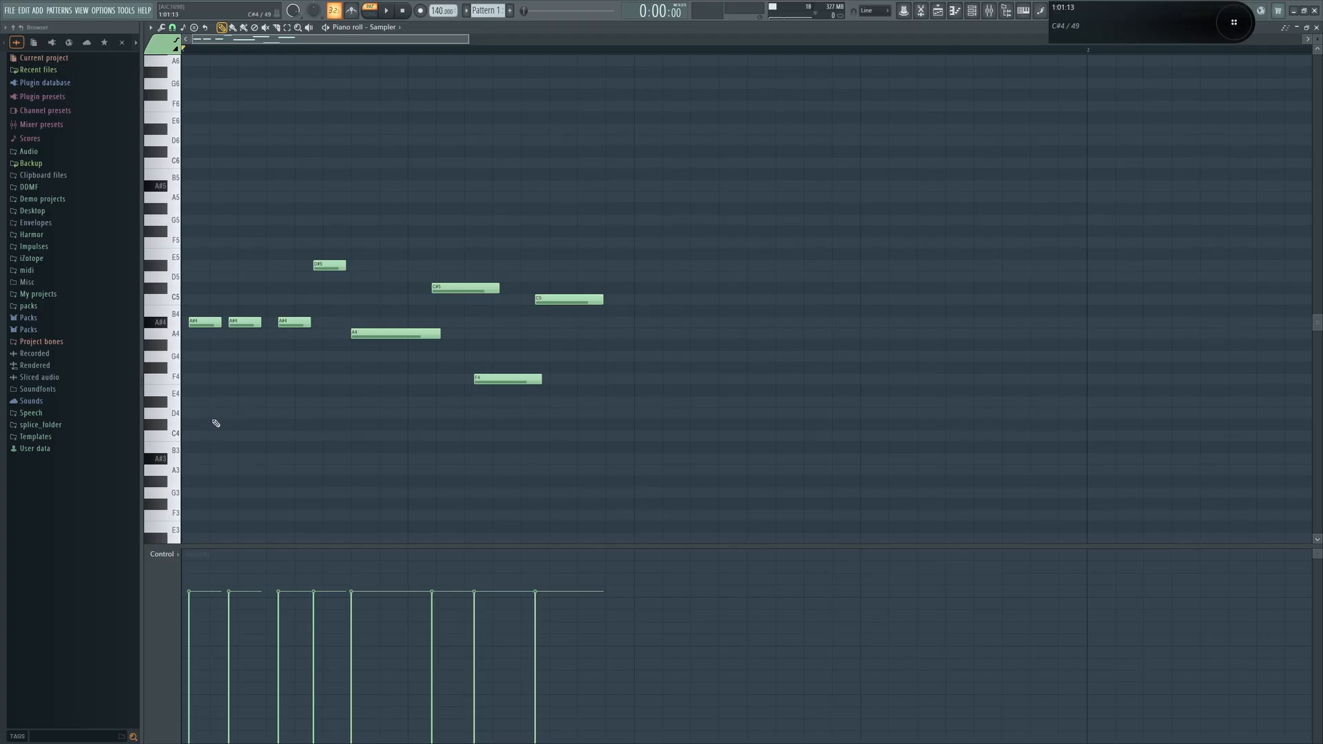
Quick-quantize the Sampler notes' start and end times and undo it, and do the same with start times only
{"action": "key", "text": "ctrl+q"}
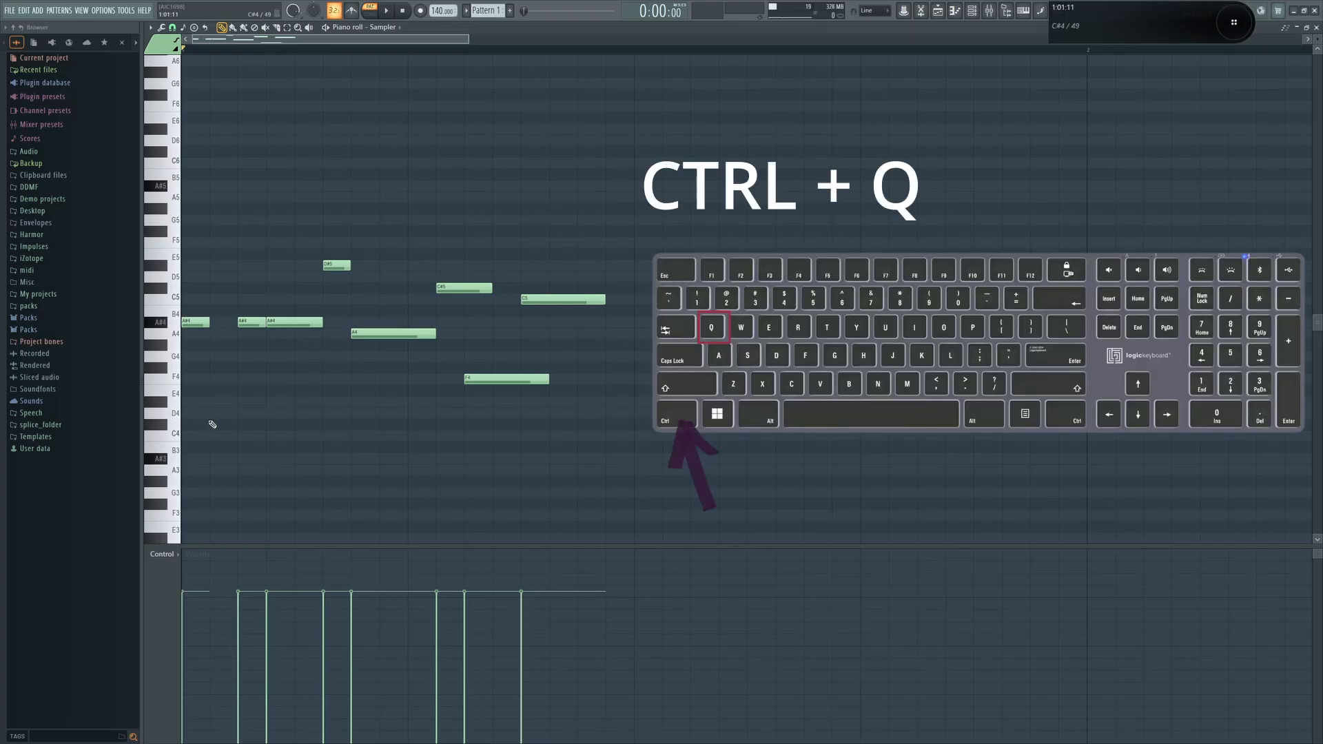
{"action": "key", "text": "ctrl+z"}
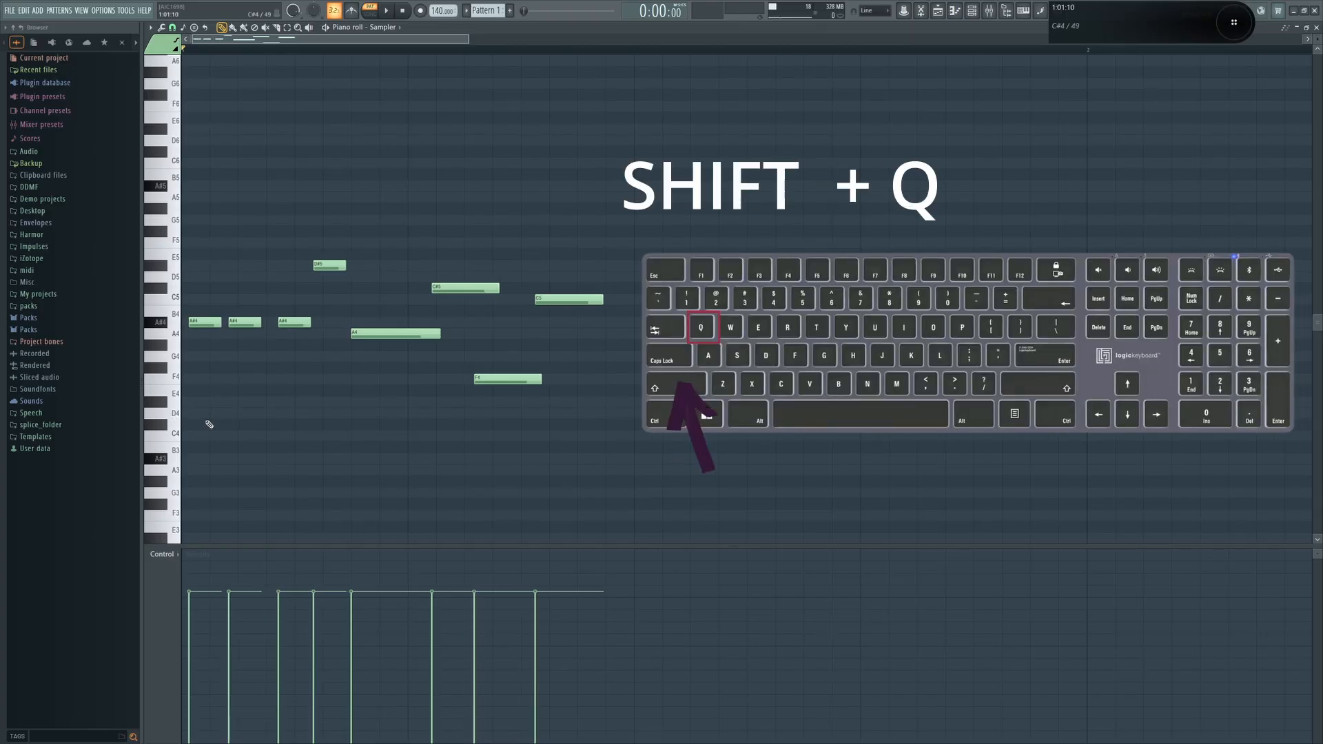
{"action": "key", "text": "shift+q"}
{"action": "key", "text": "ctrl+z"}
Repeat the full quick quantize on the Sampler notes, undo it, and quantize only their start times
{"action": "key", "text": "ctrl+q"}
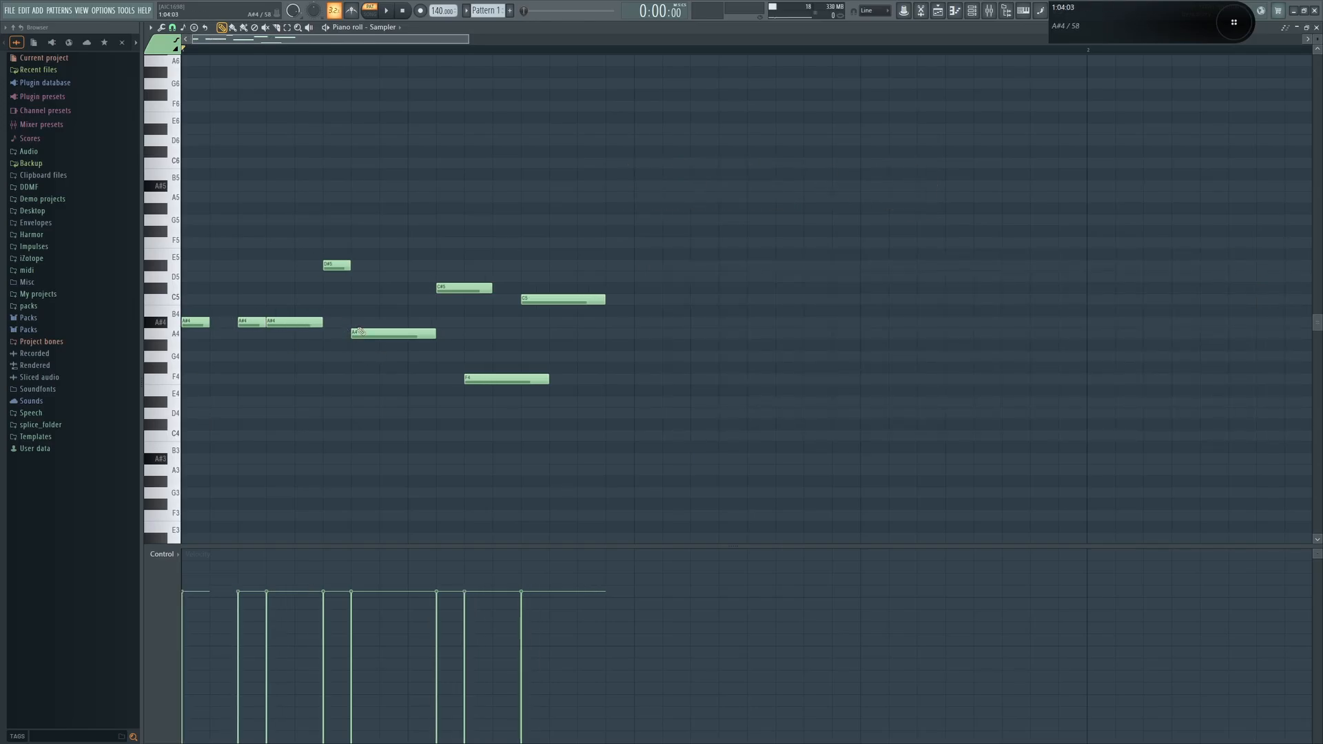
{"action": "key", "text": "ctrl+z"}
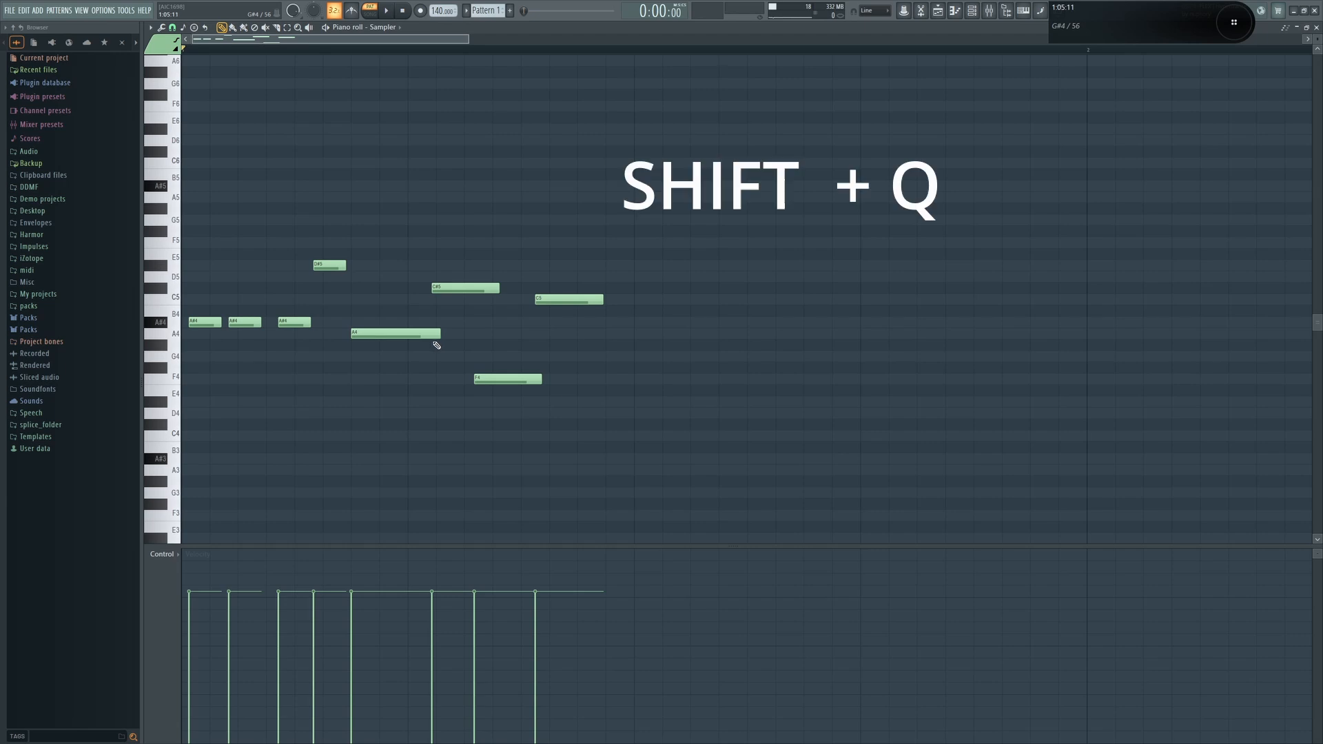
{"action": "key", "text": "shift+q"}
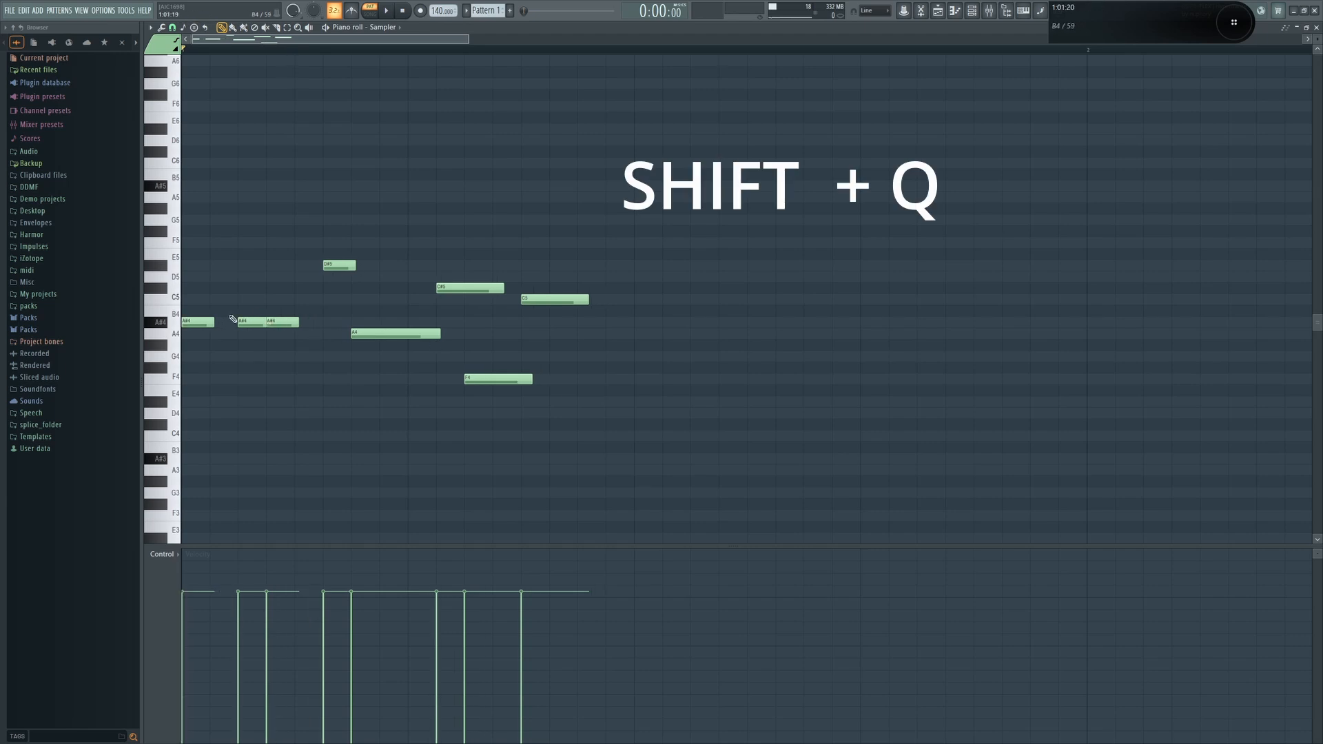
Select the second A#4 note to examine its overlap with the adjacent note, and clear the selection
{"action": "scroll", "coordinate": [264, 334], "scroll_direction": "up", "scroll_amount": 1}
{"action": "scroll", "coordinate": [263, 334], "scroll_direction": "up", "scroll_amount": 1}
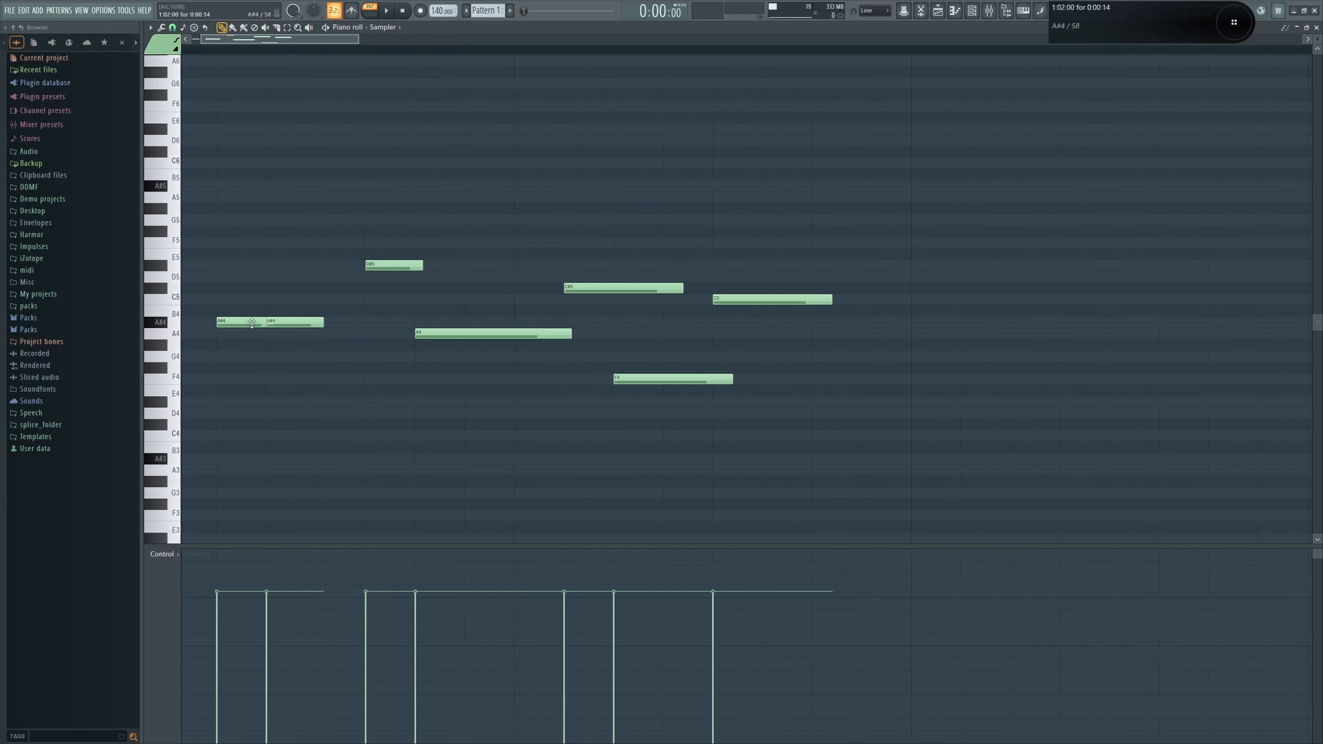
{"action": "left_click", "coordinate": [256, 322]}
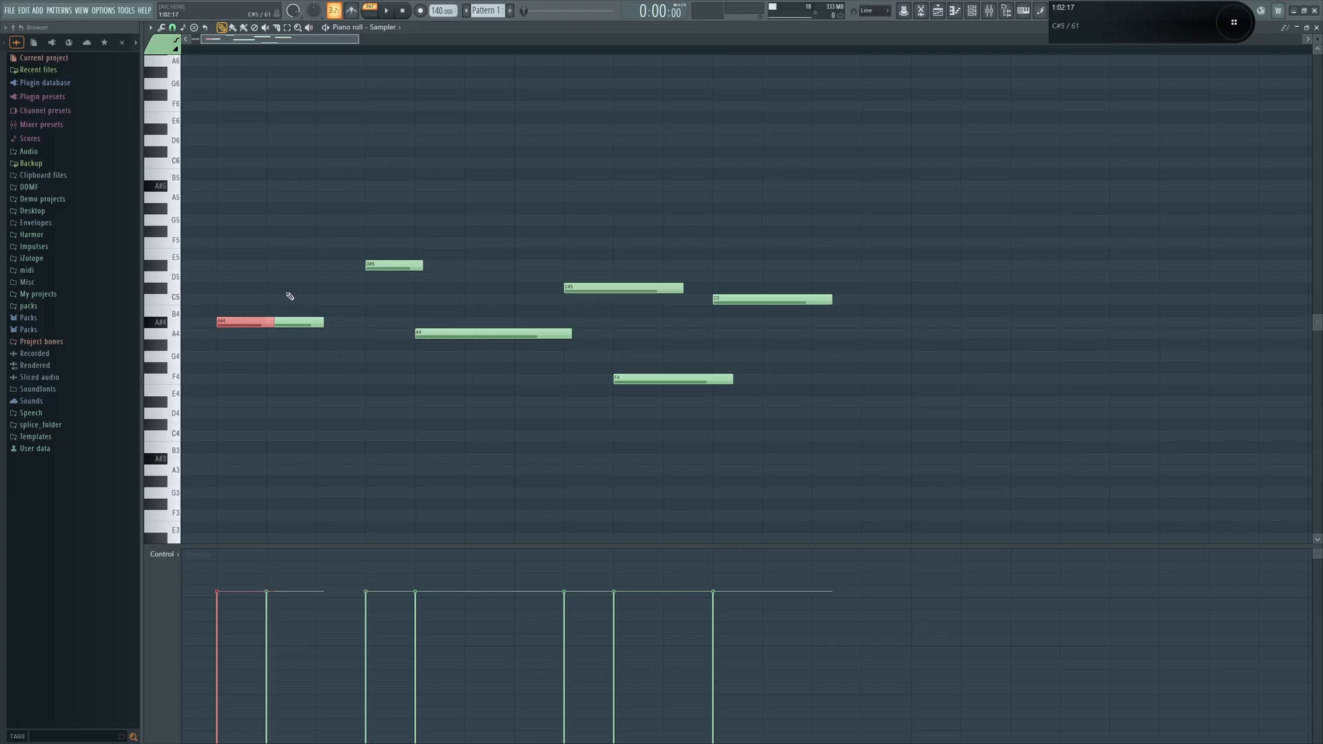
{"action": "scroll", "coordinate": [267, 318], "scroll_direction": "down", "scroll_amount": 2}
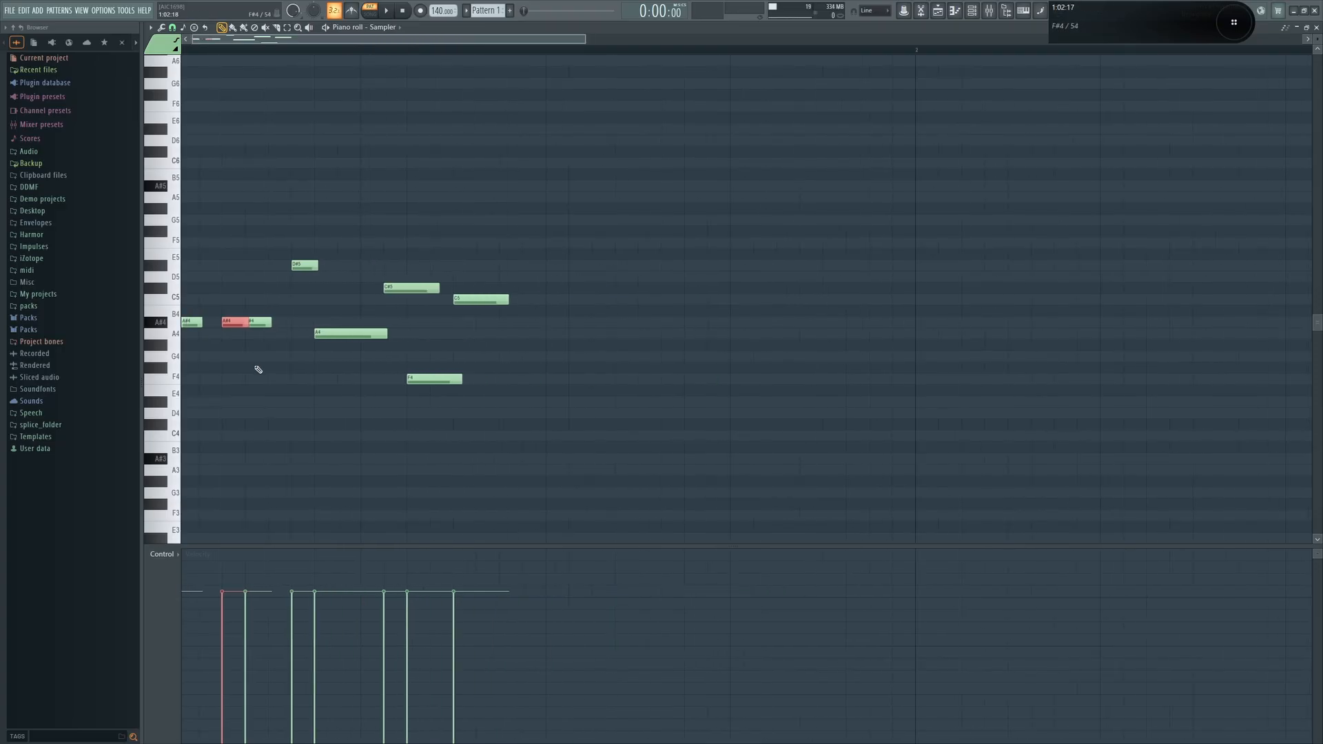
{"action": "left_click_drag", "start_coordinate": [257, 369], "coordinate": [266, 384]}
{"action": "left_click", "coordinate": [198, 407], "text": "ctrl"}
{"action": "scroll", "coordinate": [198, 407], "scroll_direction": "up", "scroll_amount": 2}
{"action": "left_click_drag", "start_coordinate": [509, 390], "coordinate": [548, 423]}
{"action": "scroll", "coordinate": [548, 423], "scroll_direction": "down", "scroll_amount": 3}
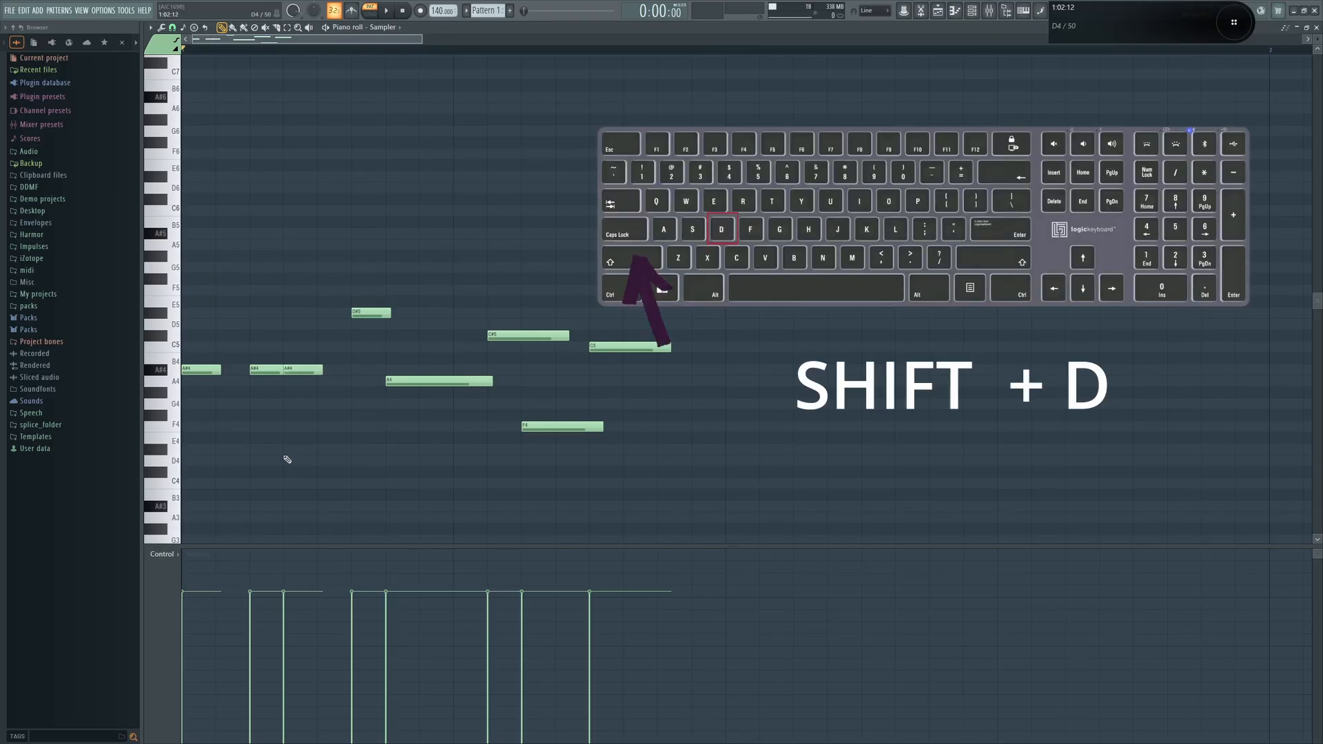
Quantize the Sampler notes' durations at the current snap, and repeat it with the snap set to 1/4 step
{"action": "key", "text": "shift+d"}
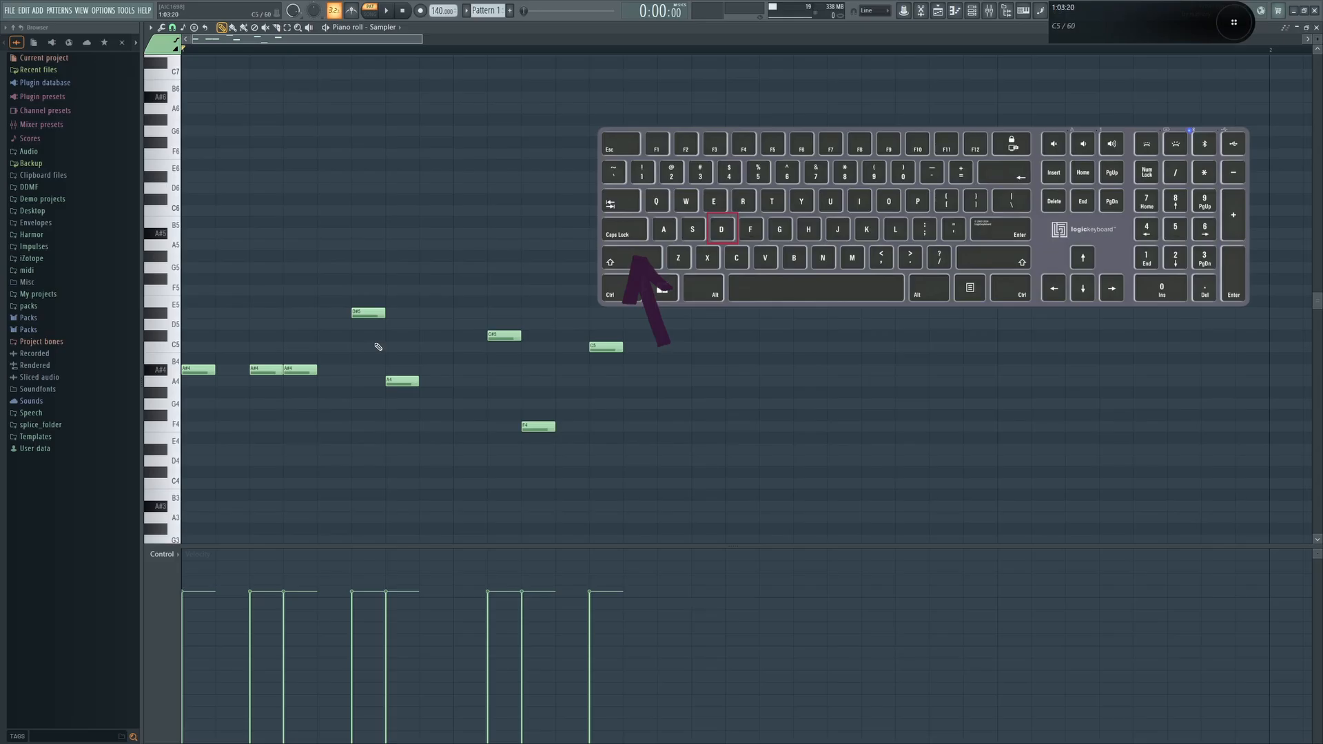
{"action": "right_click", "coordinate": [419, 269]}
{"action": "mouse_move", "coordinate": [505, 352]}
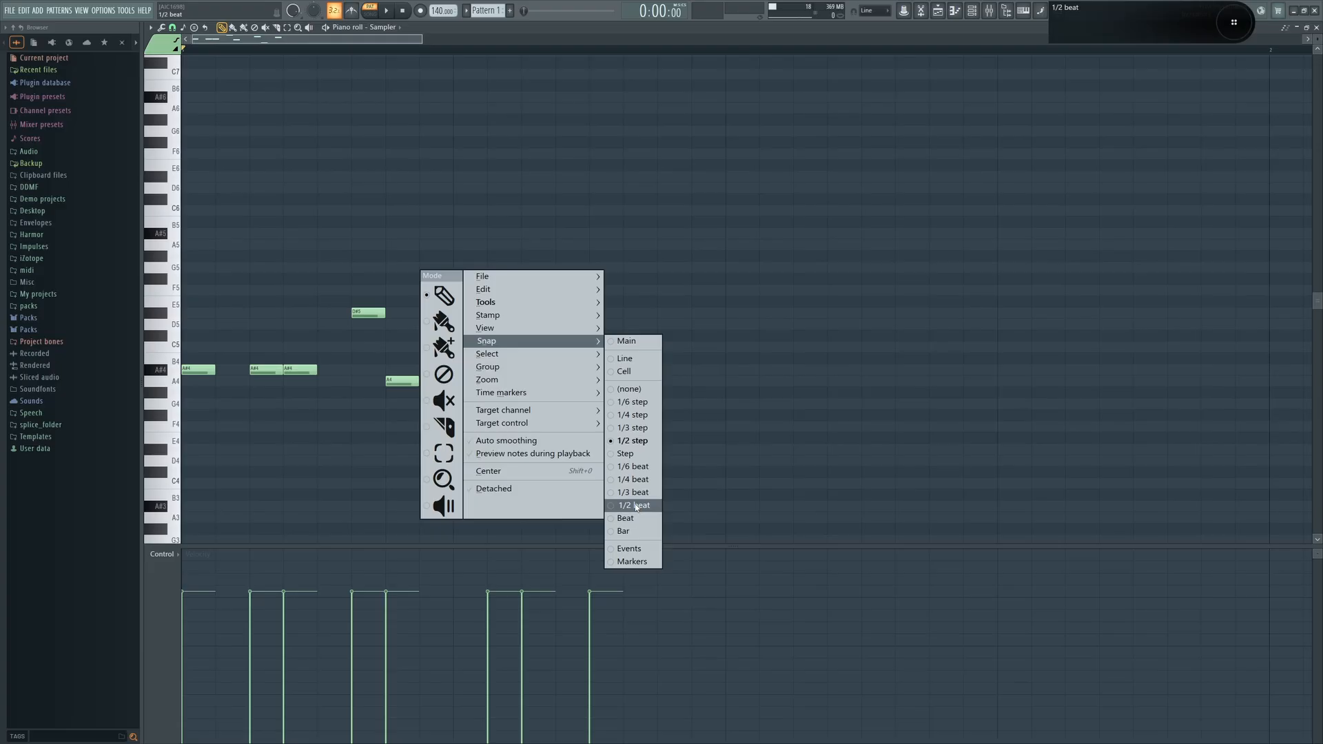
{"action": "left_click", "coordinate": [632, 414]}
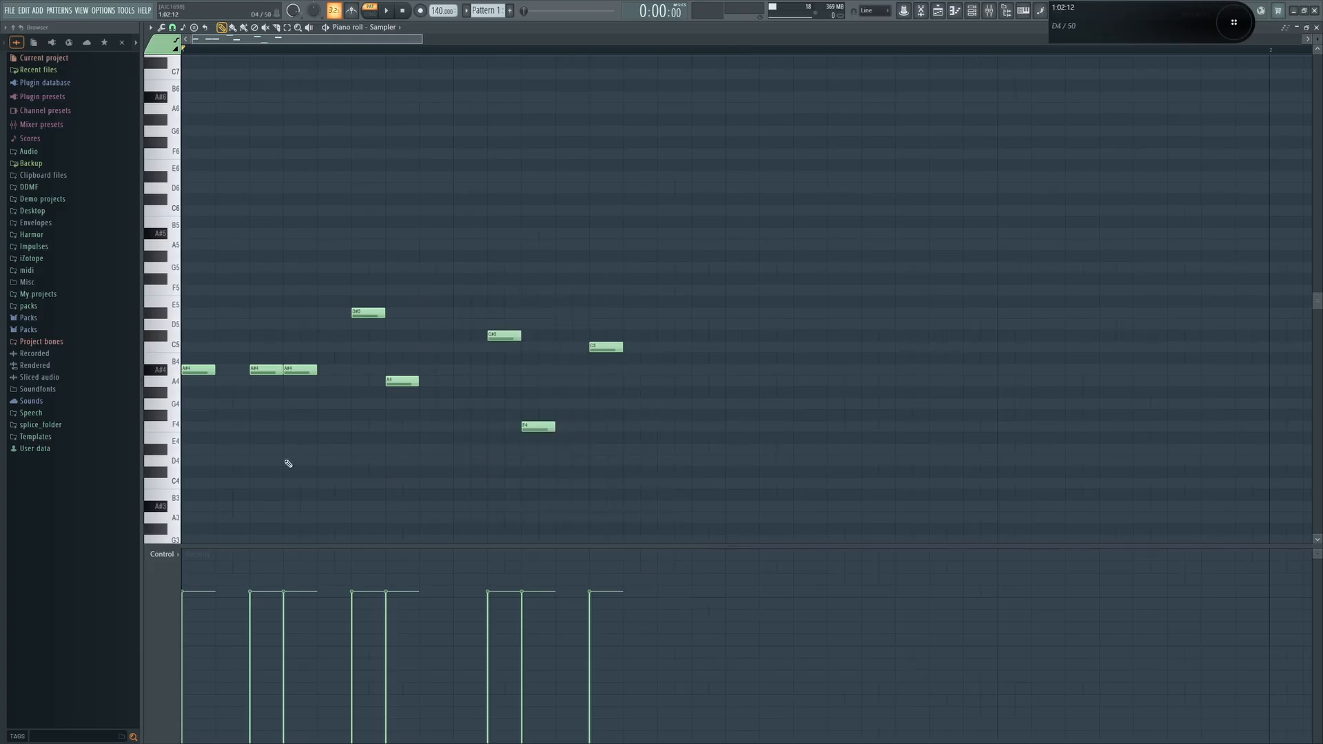
{"action": "key", "text": "shift+d"}
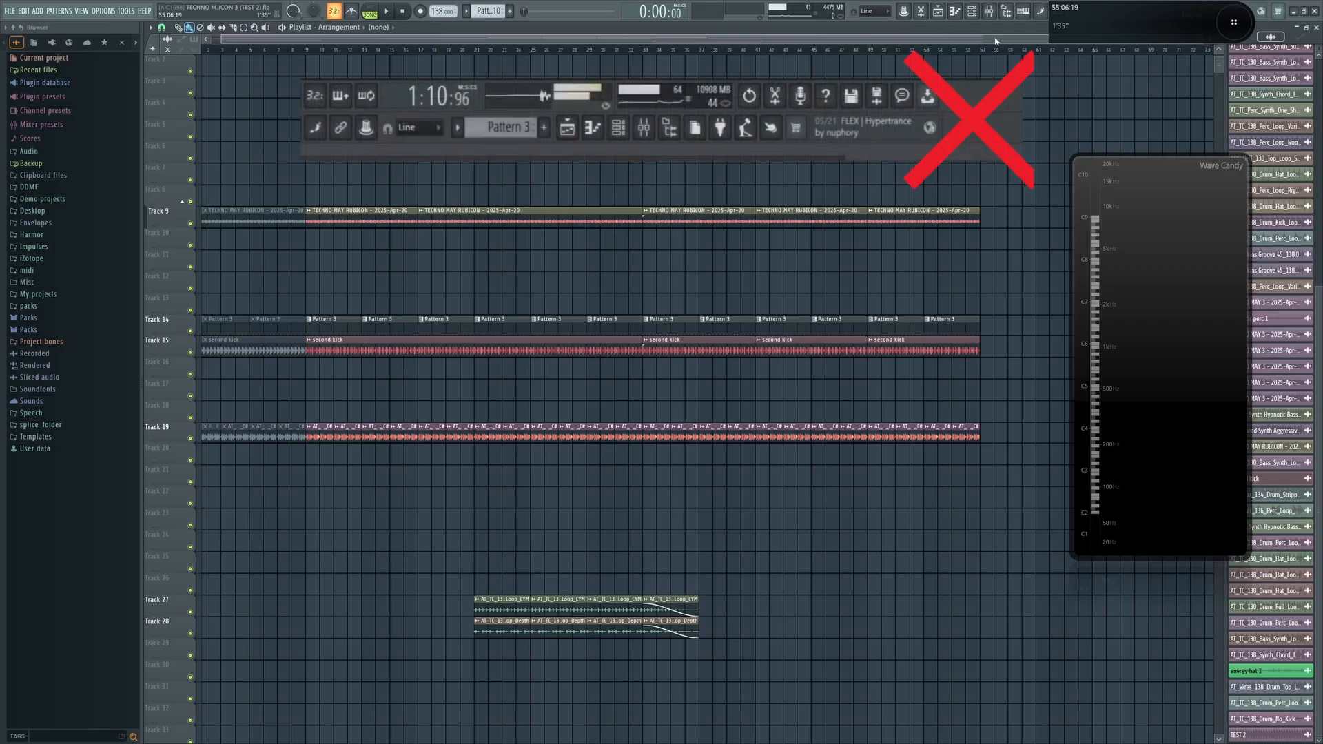
Open the toolbar's edit mode to view the available controls, and leave it
{"action": "right_click", "coordinate": [1105, 18]}
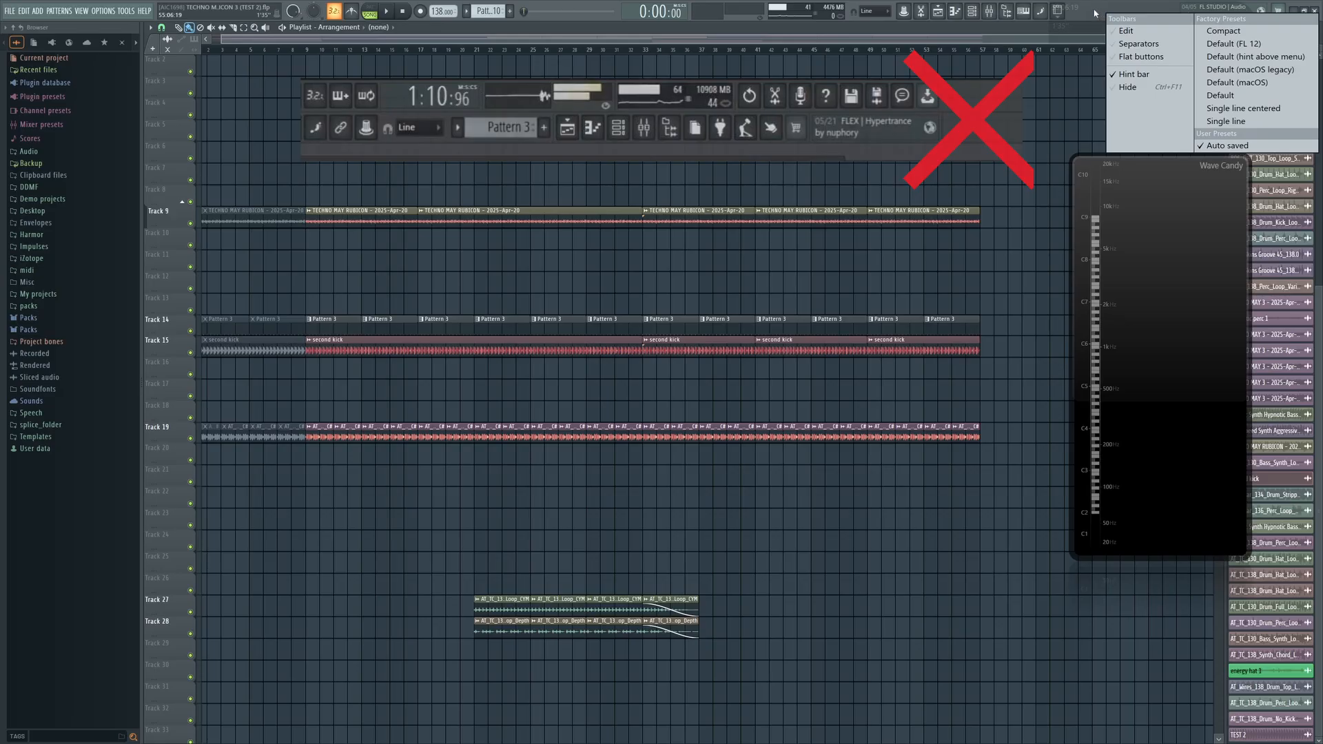
{"action": "left_click", "coordinate": [1128, 31]}
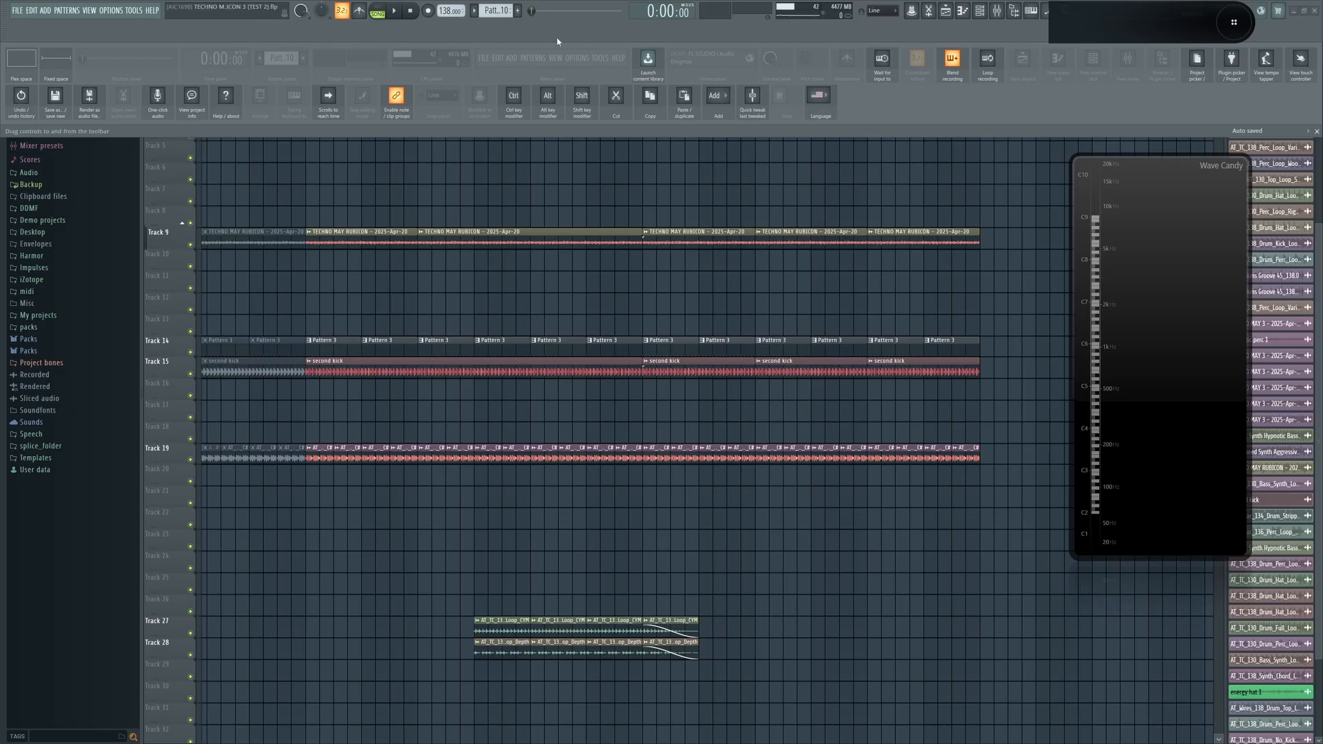
{"action": "right_click", "coordinate": [1109, 16]}
{"action": "left_click", "coordinate": [1123, 31]}
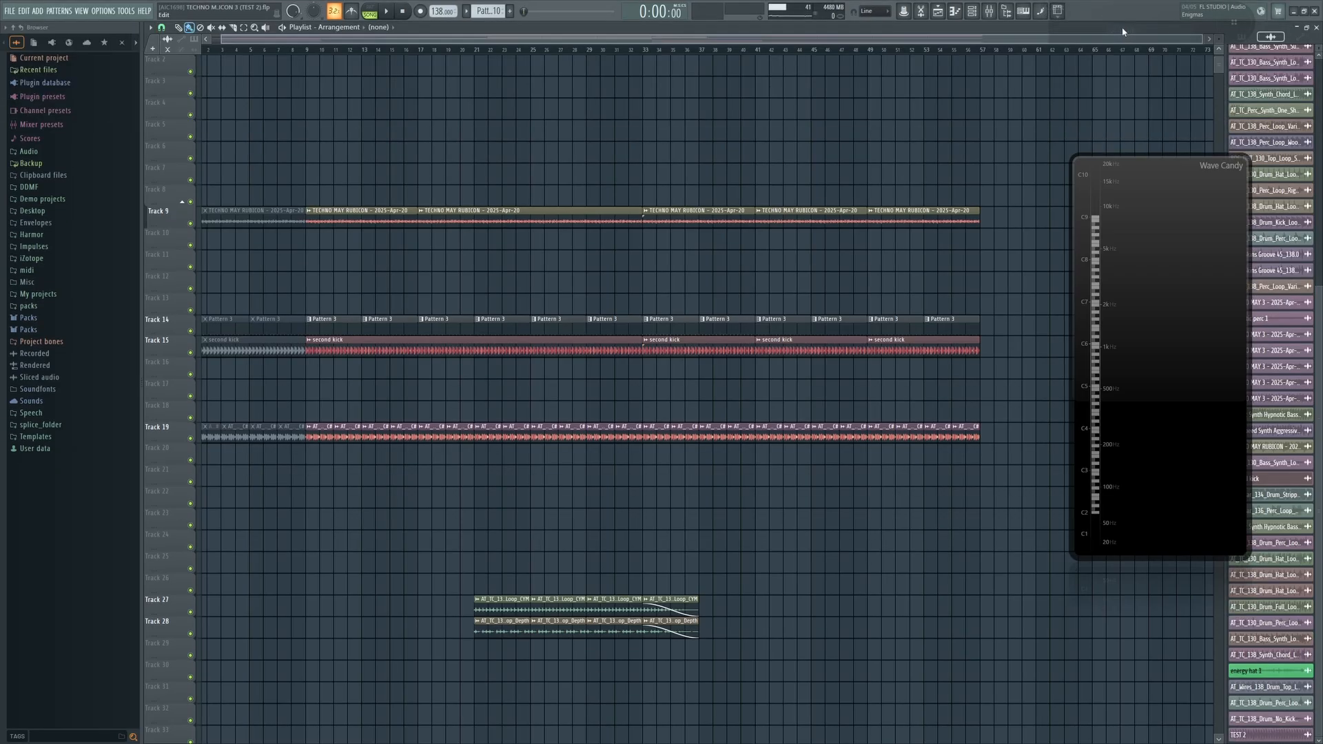